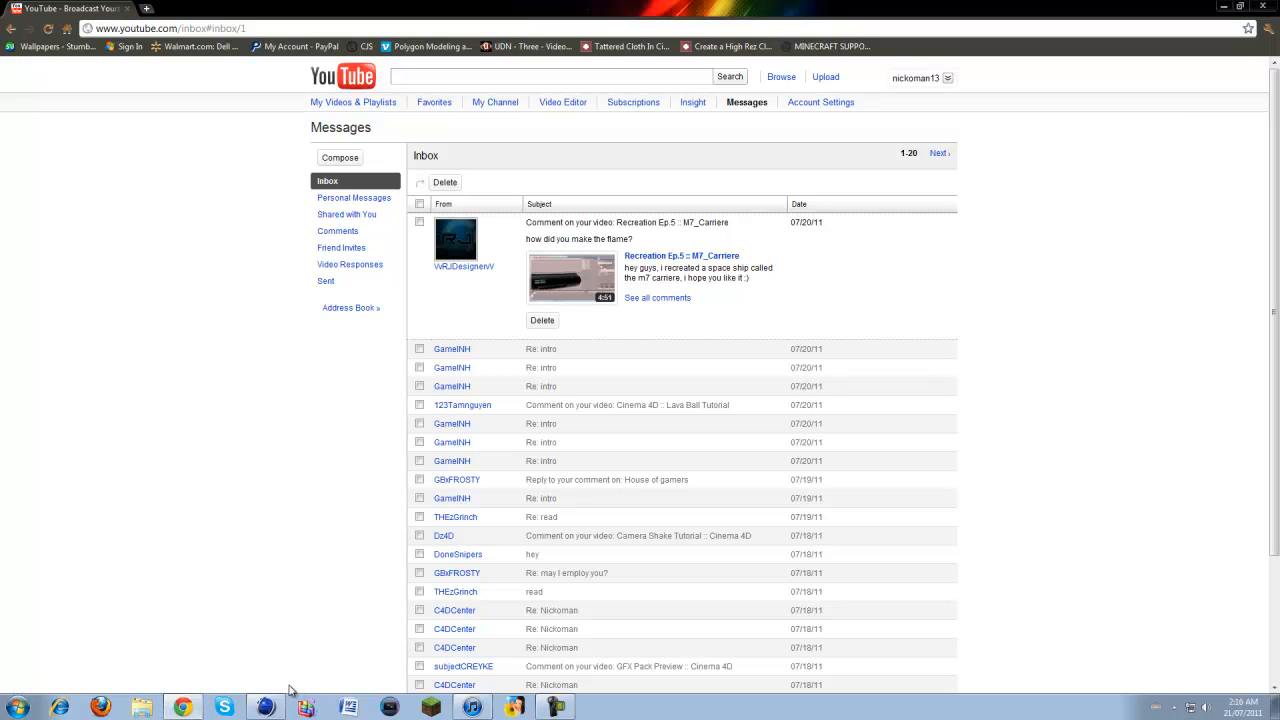
- Switch to CINEMA 4D and add a spot light to the scene, checking it with a viewport render
mouse_move(268, 707)
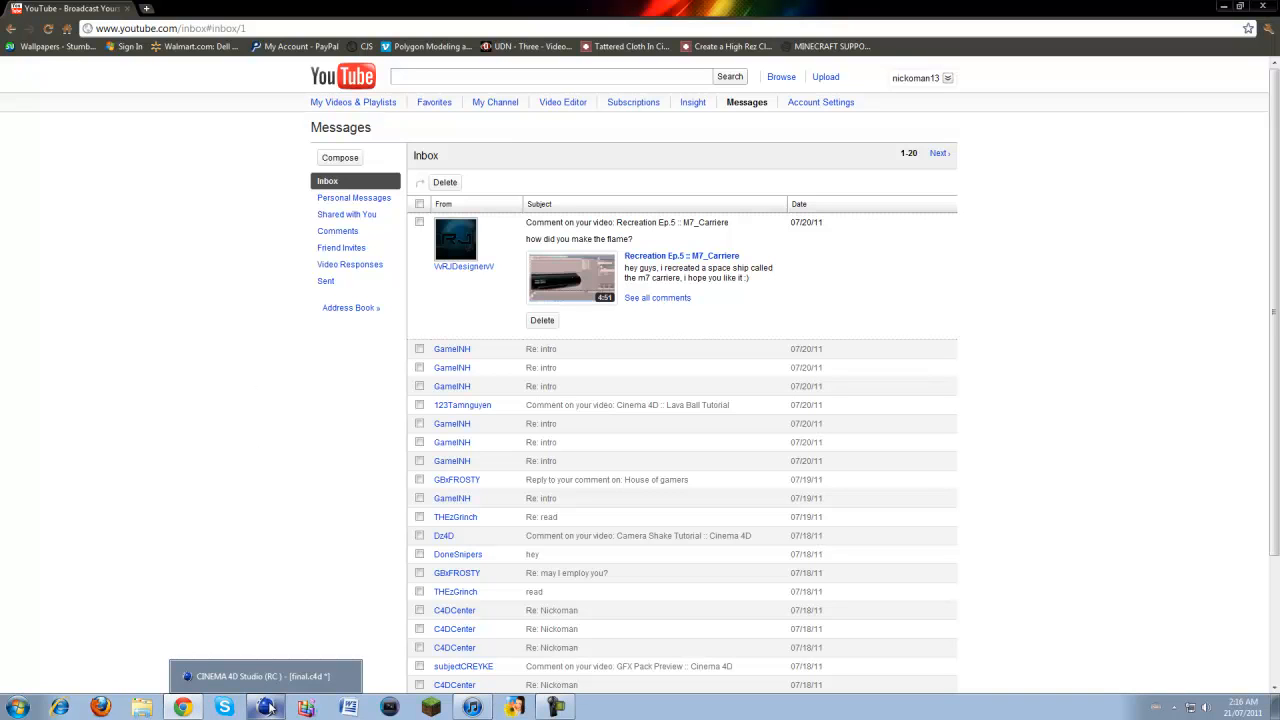
click(268, 707)
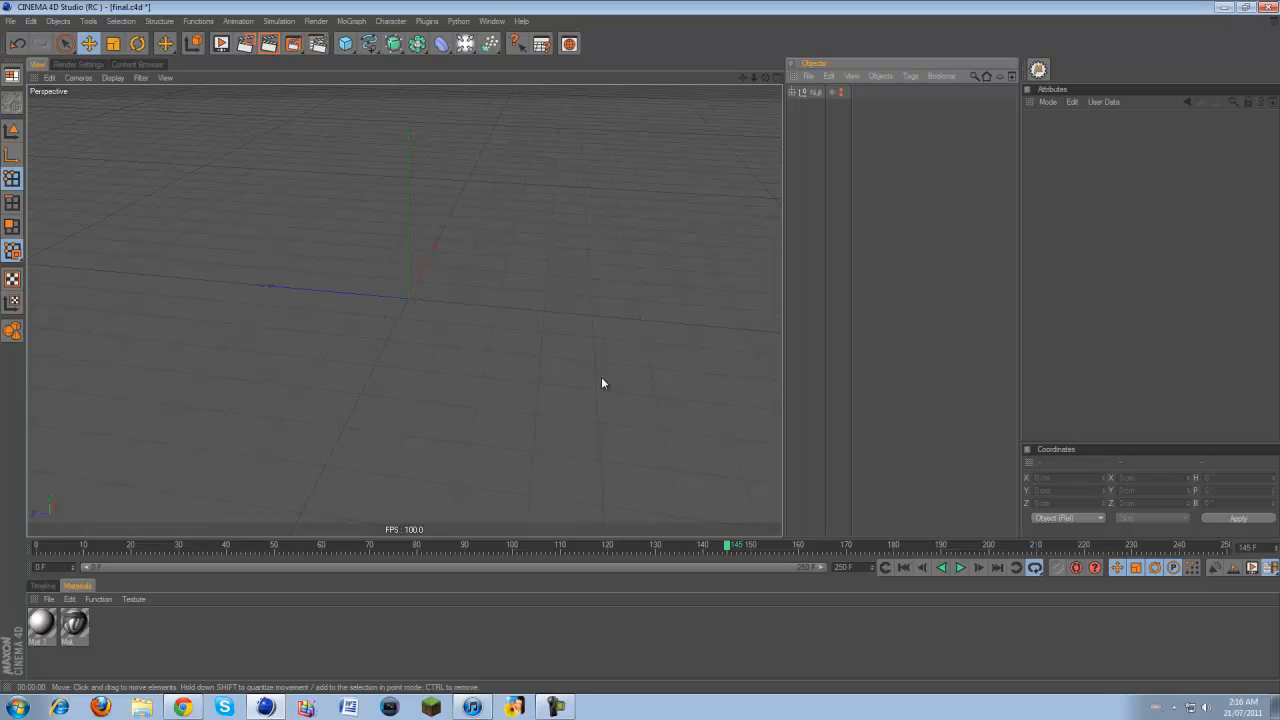
click(465, 44)
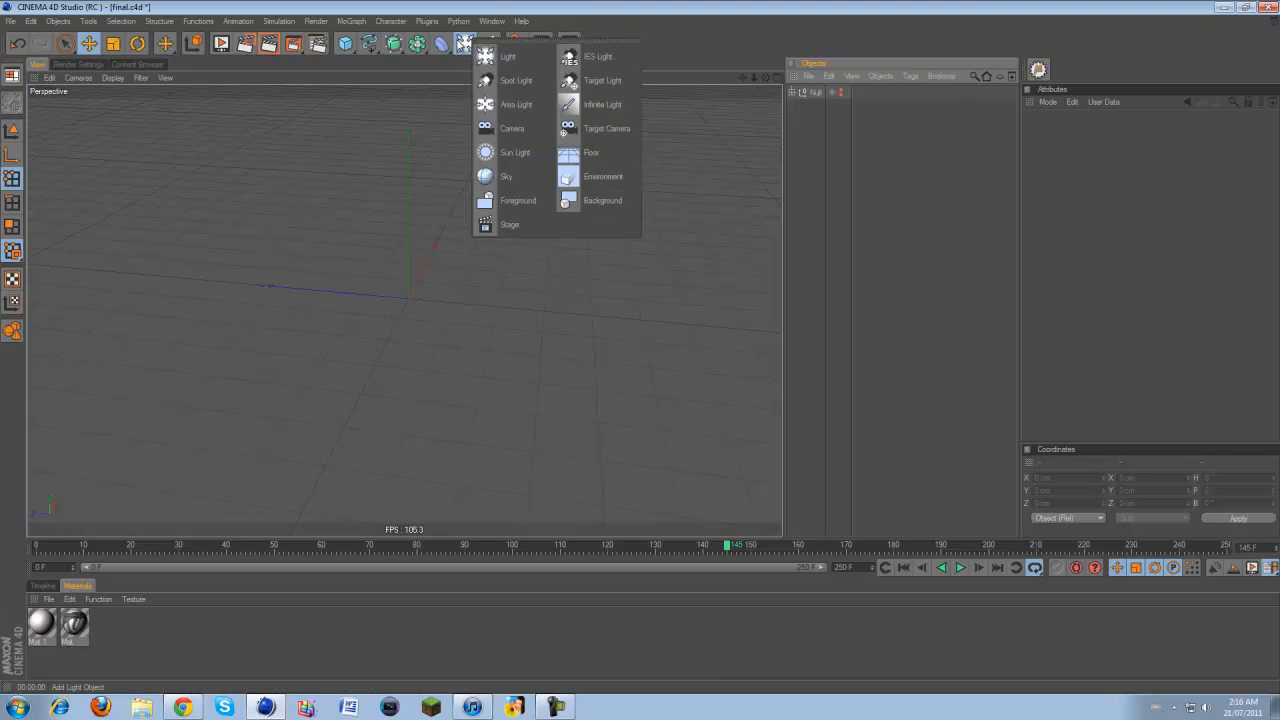
click(535, 66)
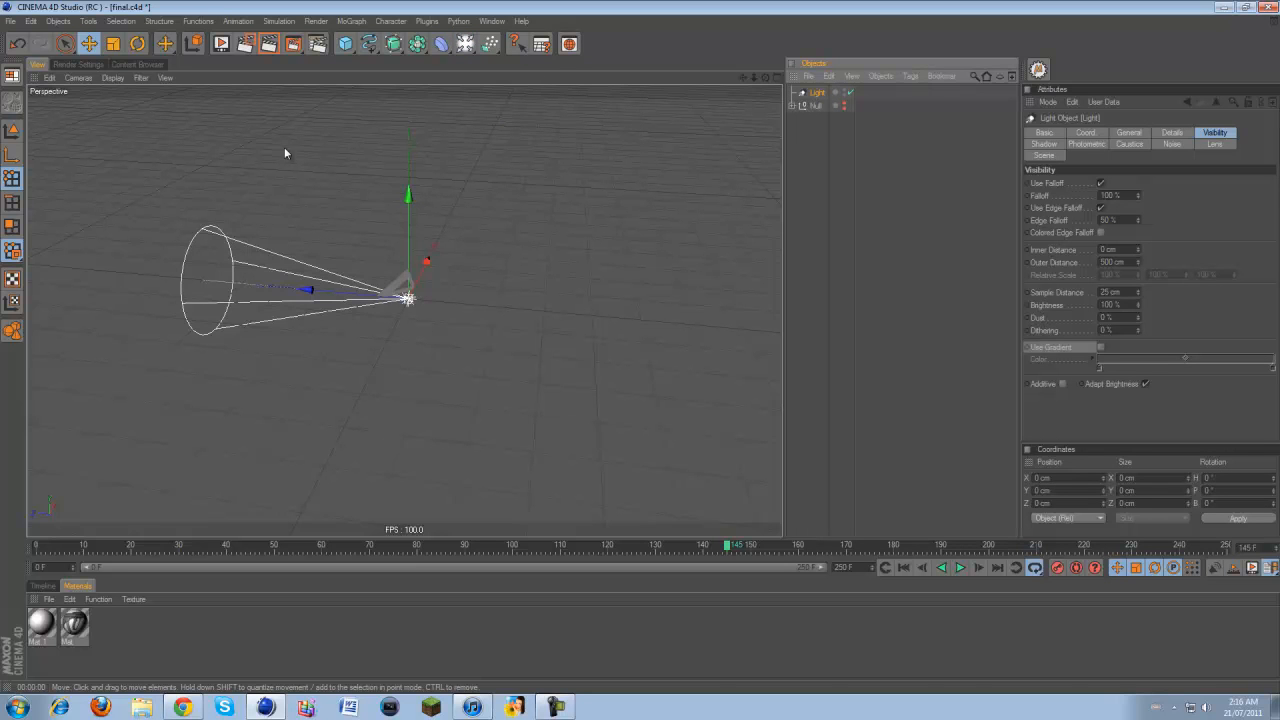
click(270, 44)
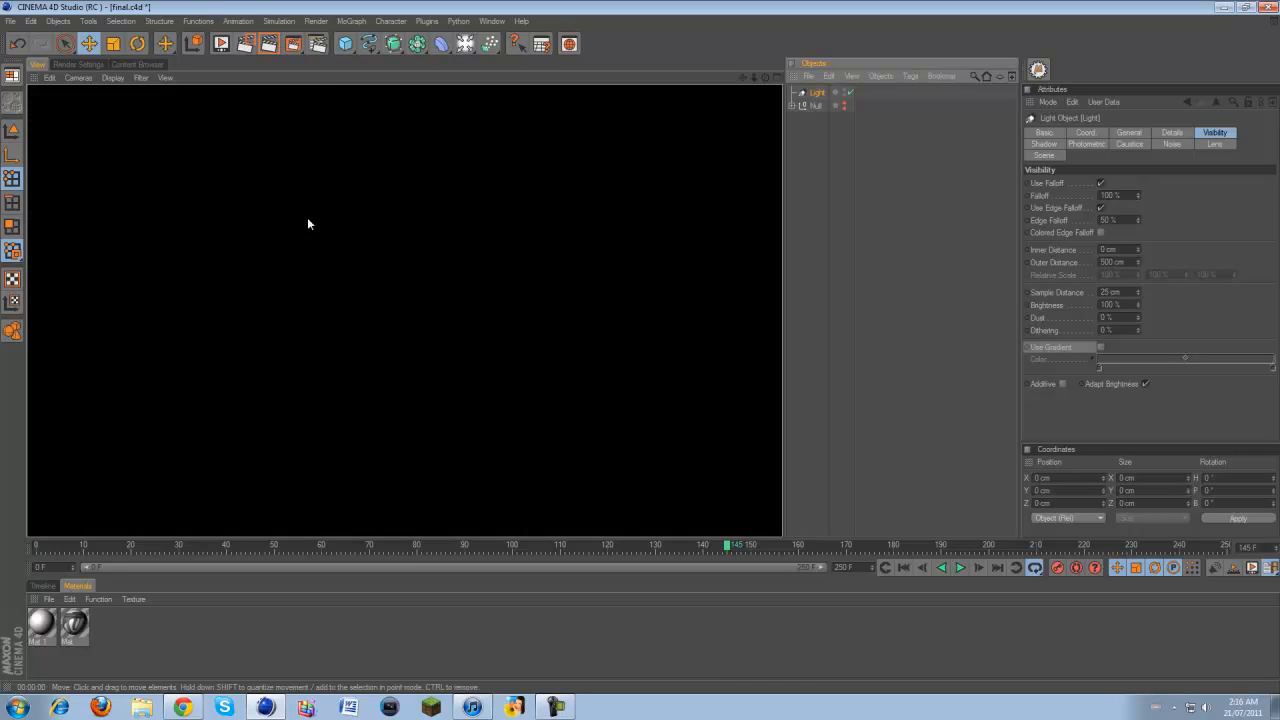
click(312, 217)
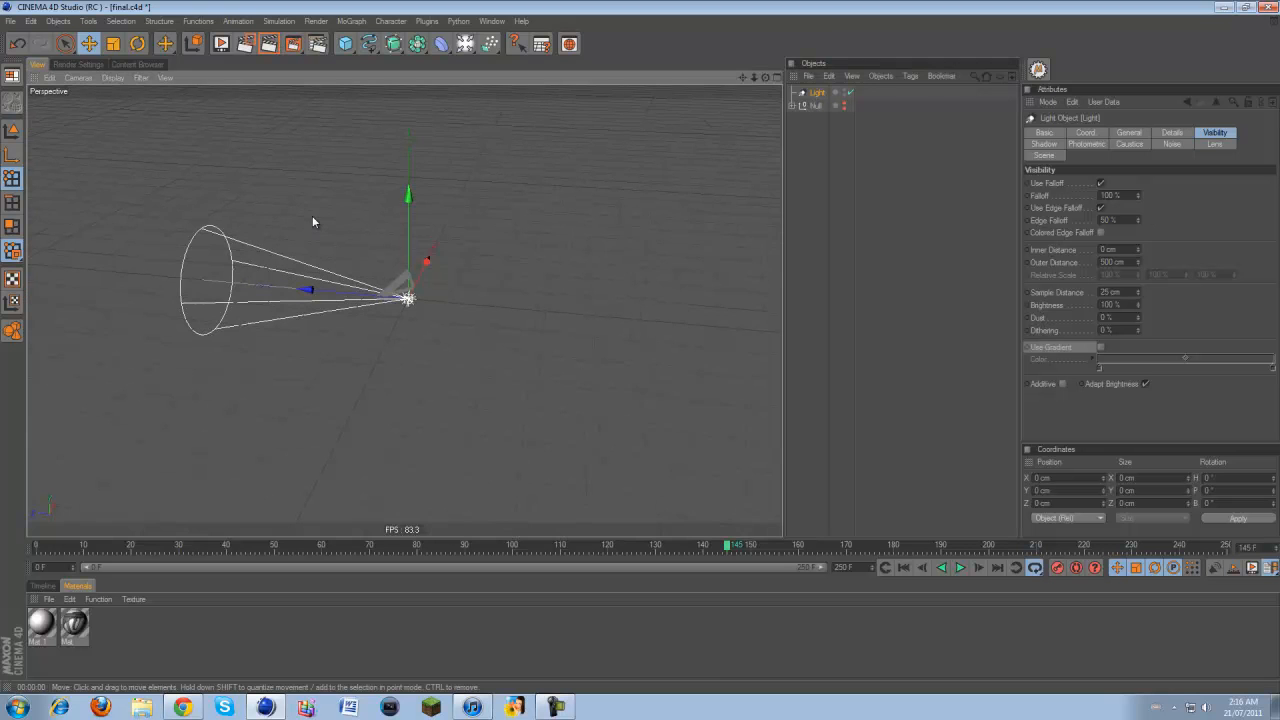
- Change the light's type to Parallel Spot and check it with a viewport render
click(1122, 134)
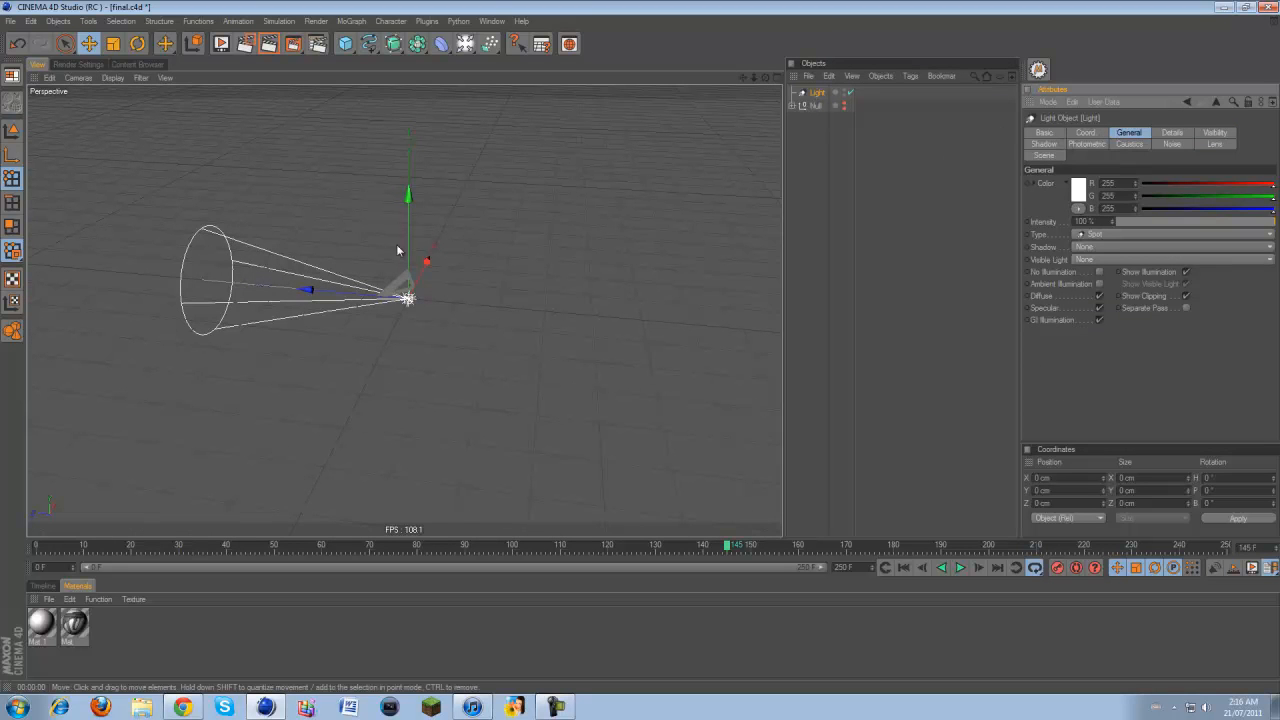
click(1082, 236)
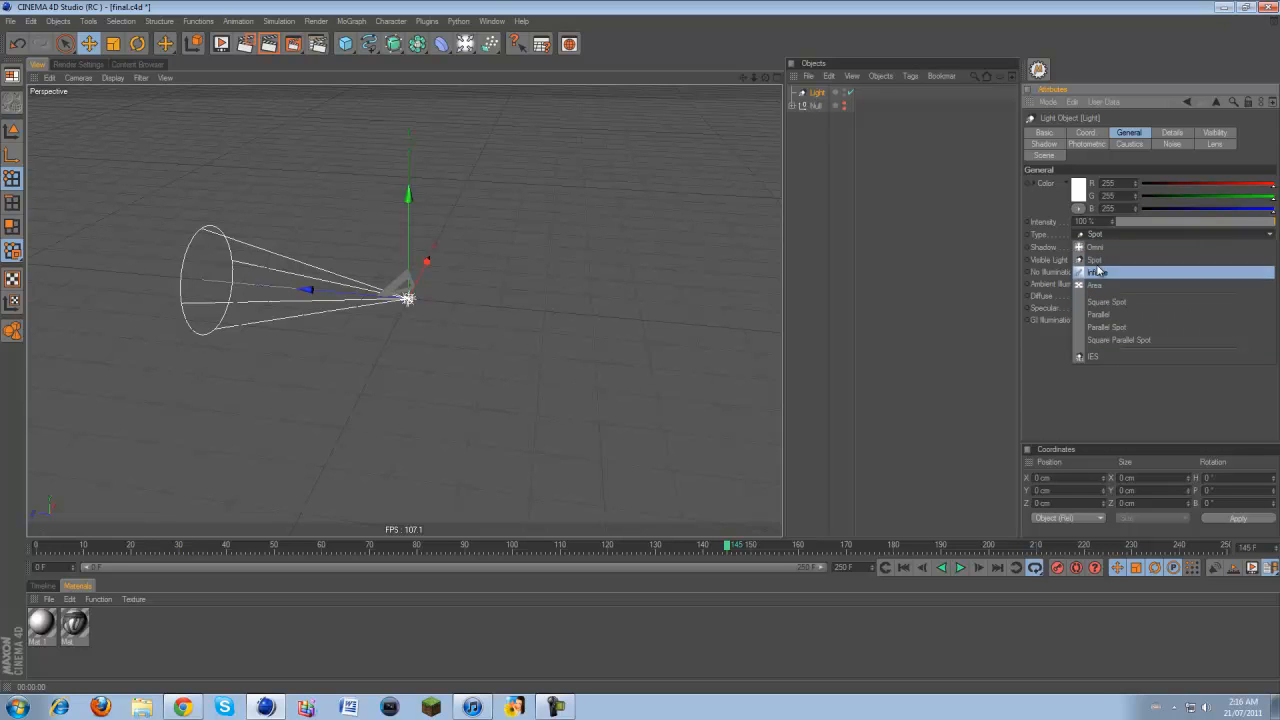
click(1108, 327)
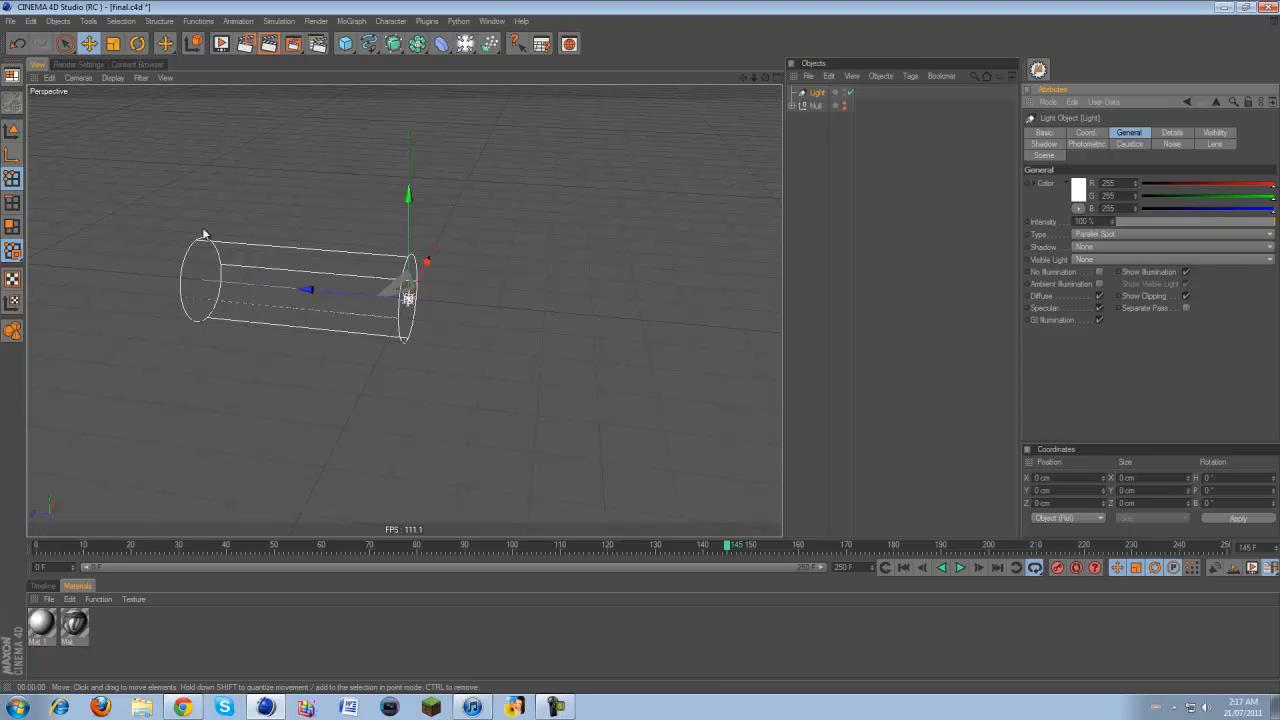
click(247, 44)
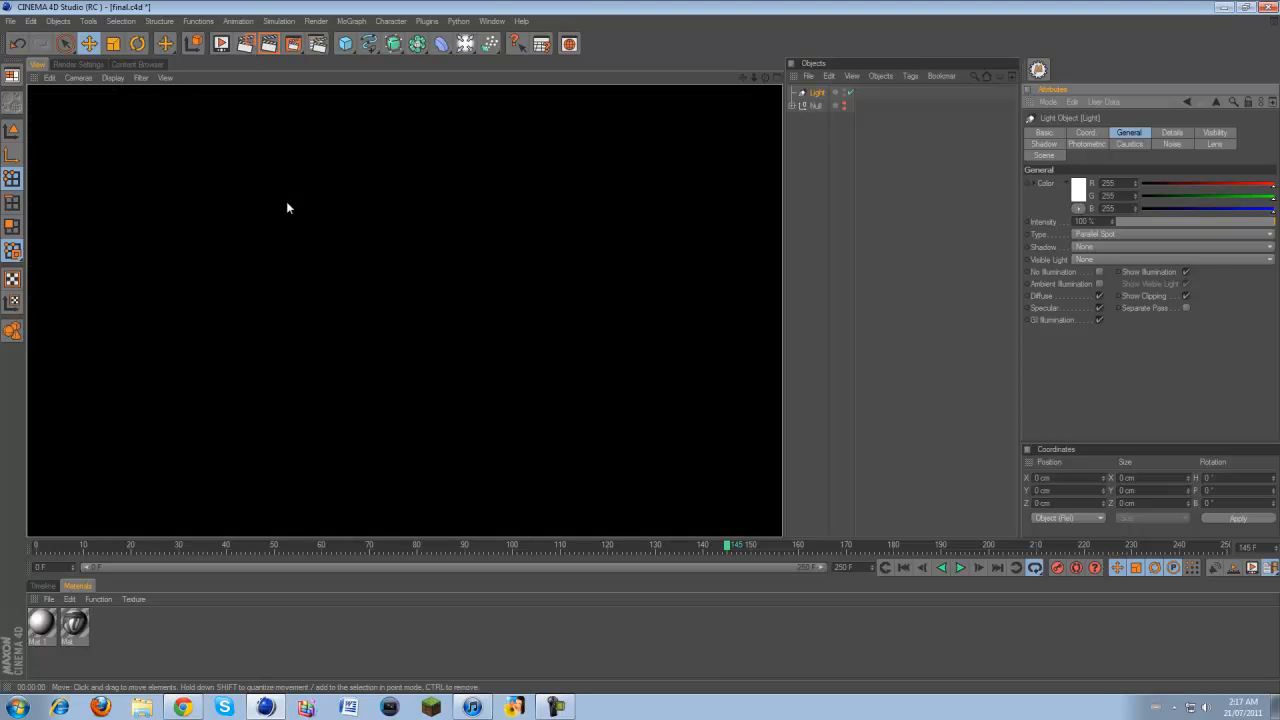
click(287, 202)
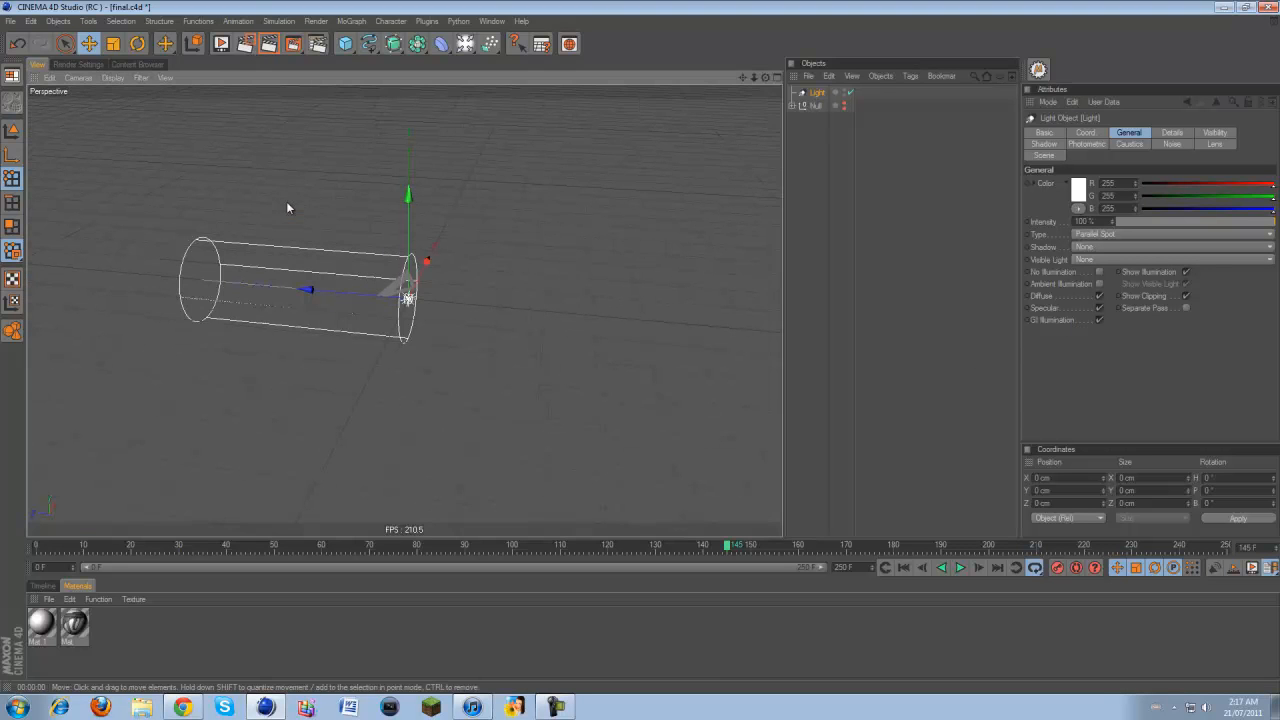
- Set the light's shadow to Shadow Maps (Soft) and its visible light to Visible, and render the viewport
click(1083, 250)
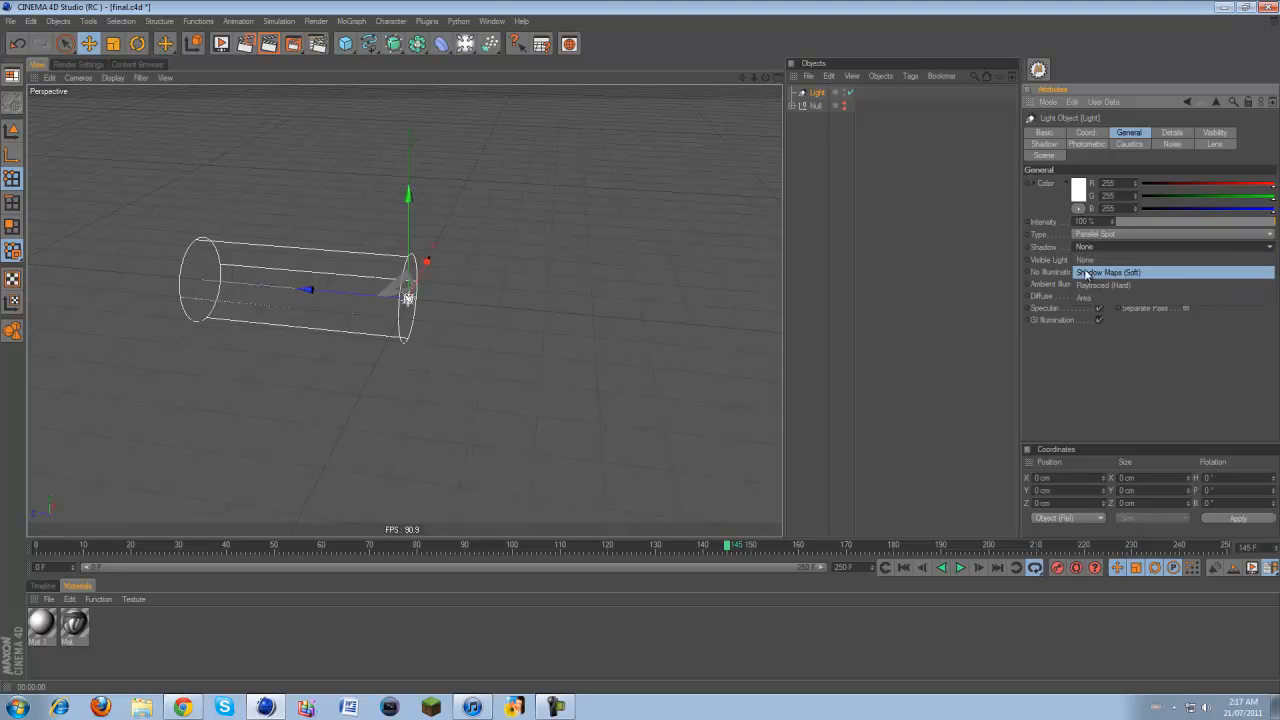
click(1090, 273)
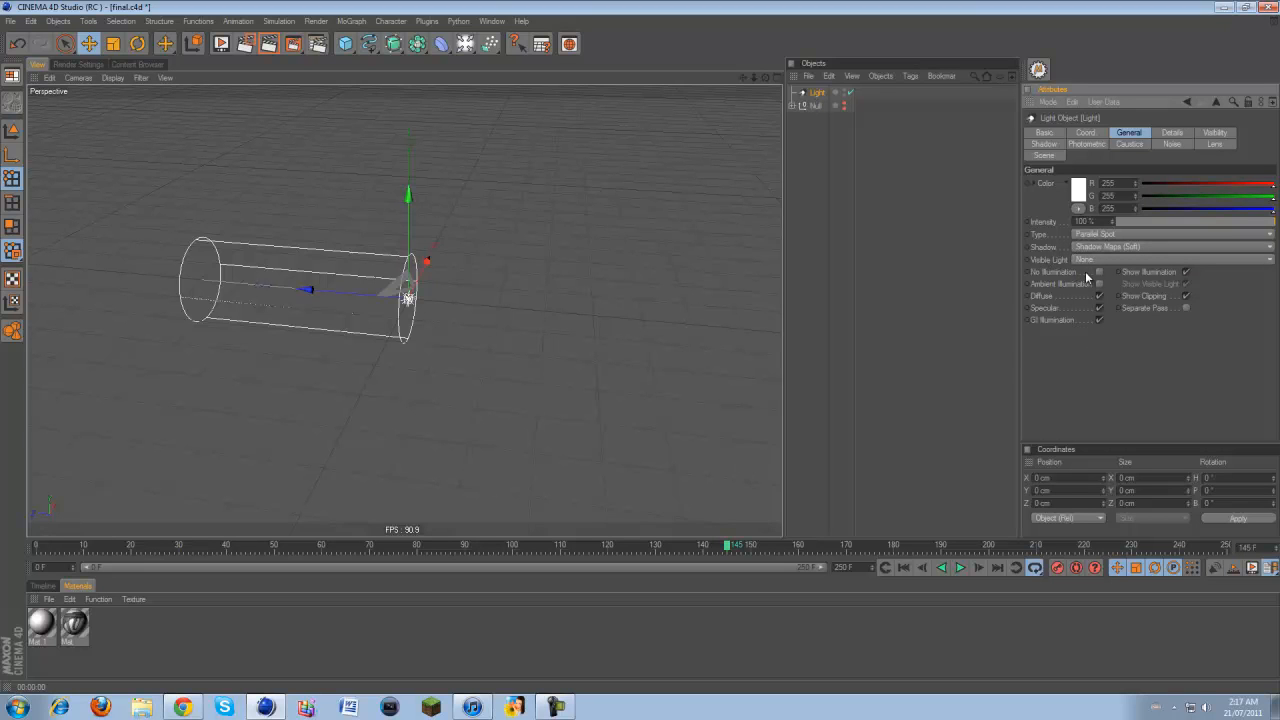
click(1086, 260)
click(1090, 272)
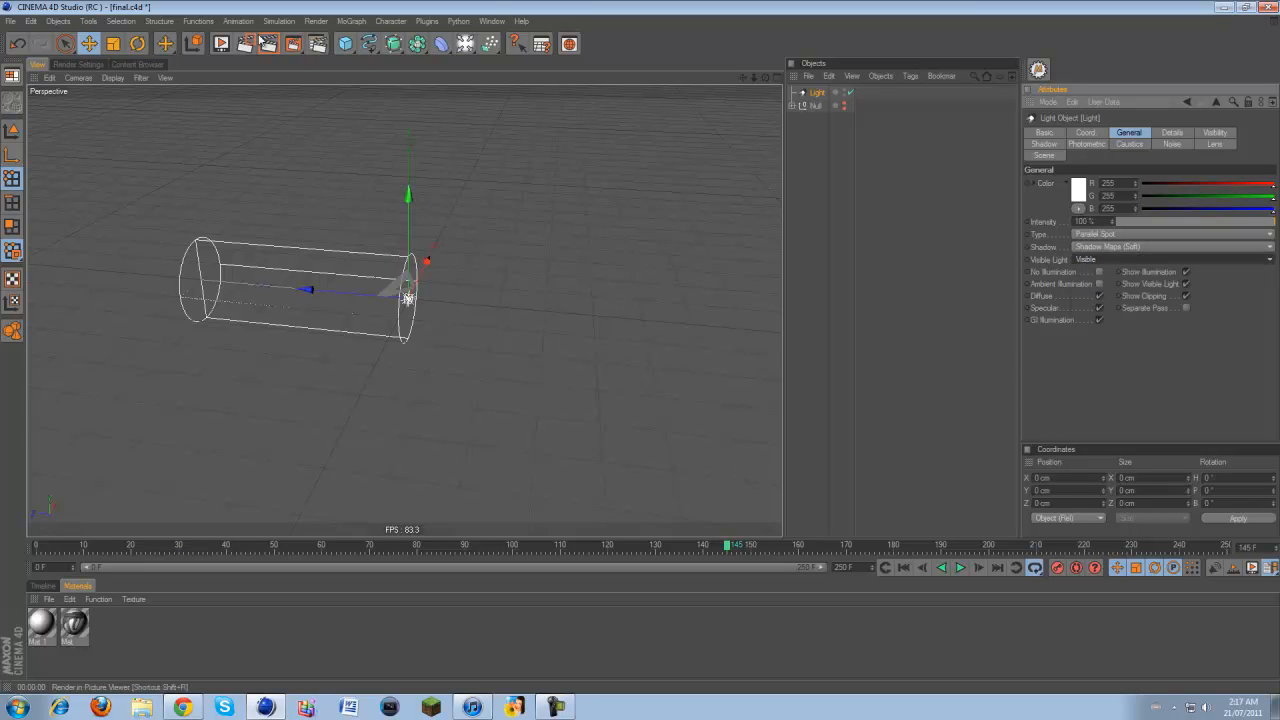
key(ctrl+r)
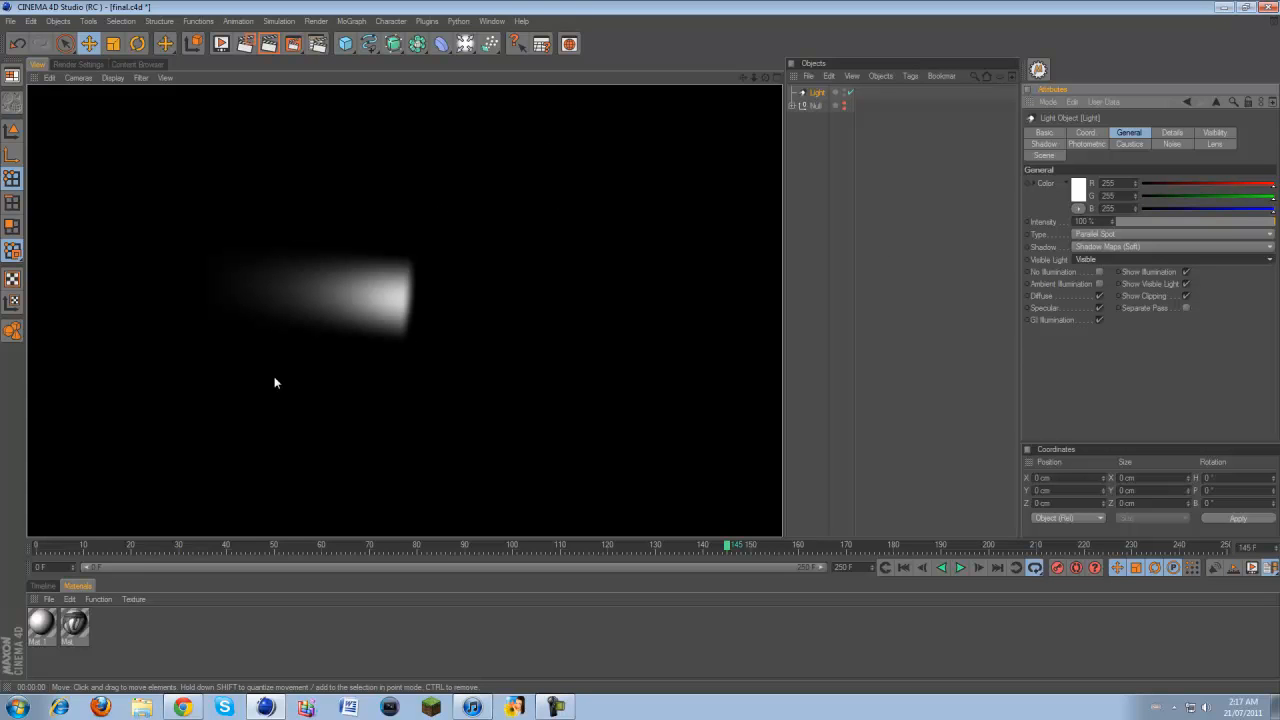
- Enable No Illumination for the light and reduce its outer radius to 71 cm, checking the beam in a viewport render
click(1099, 271)
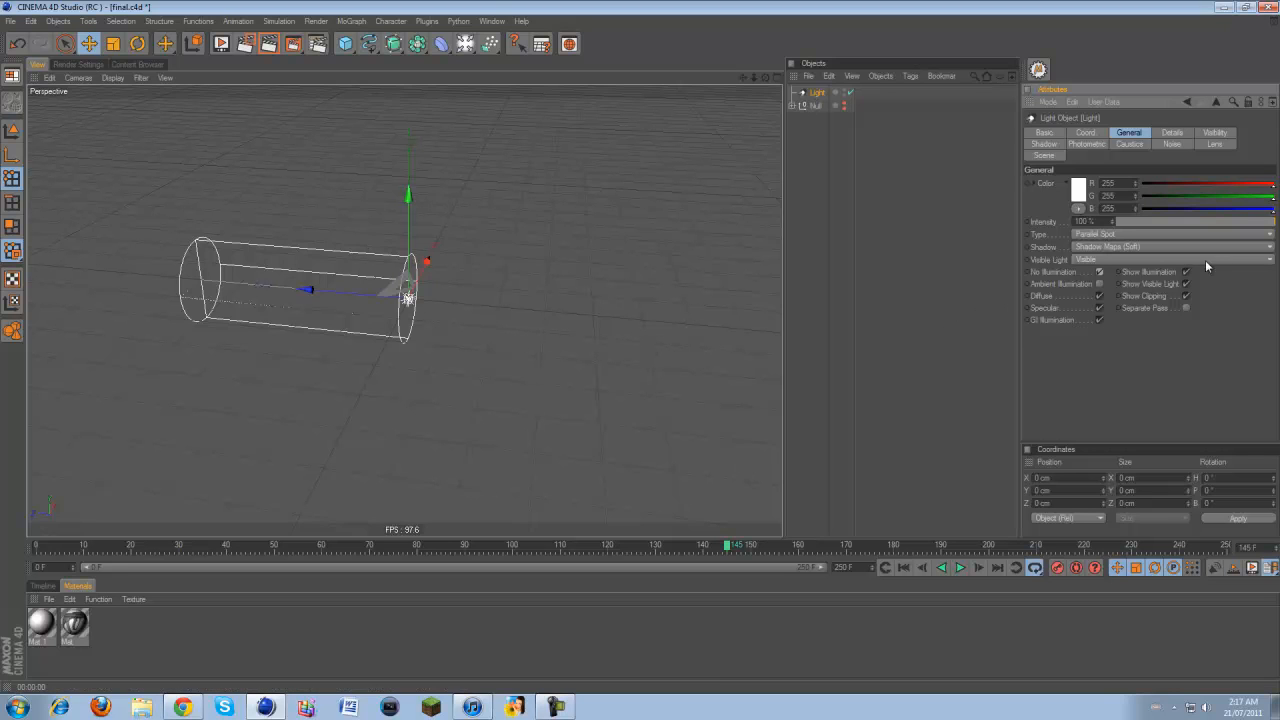
click(1180, 133)
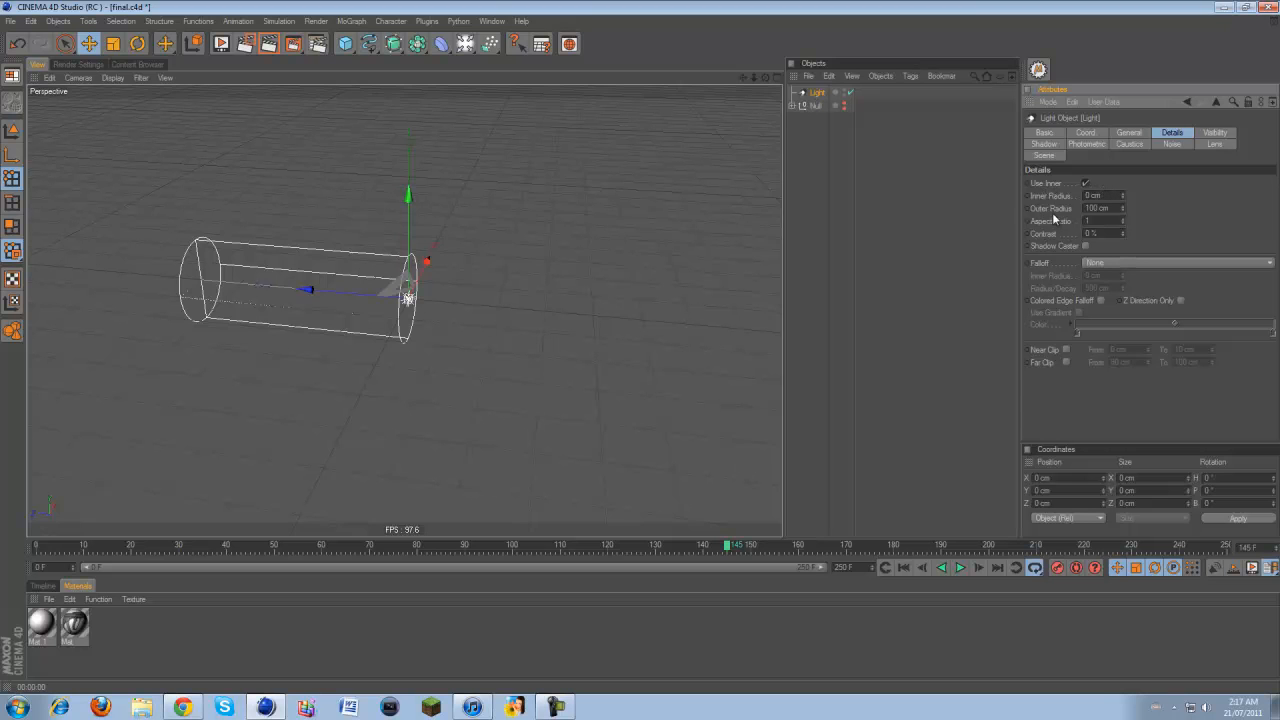
drag(1124, 208, 1124, 208)
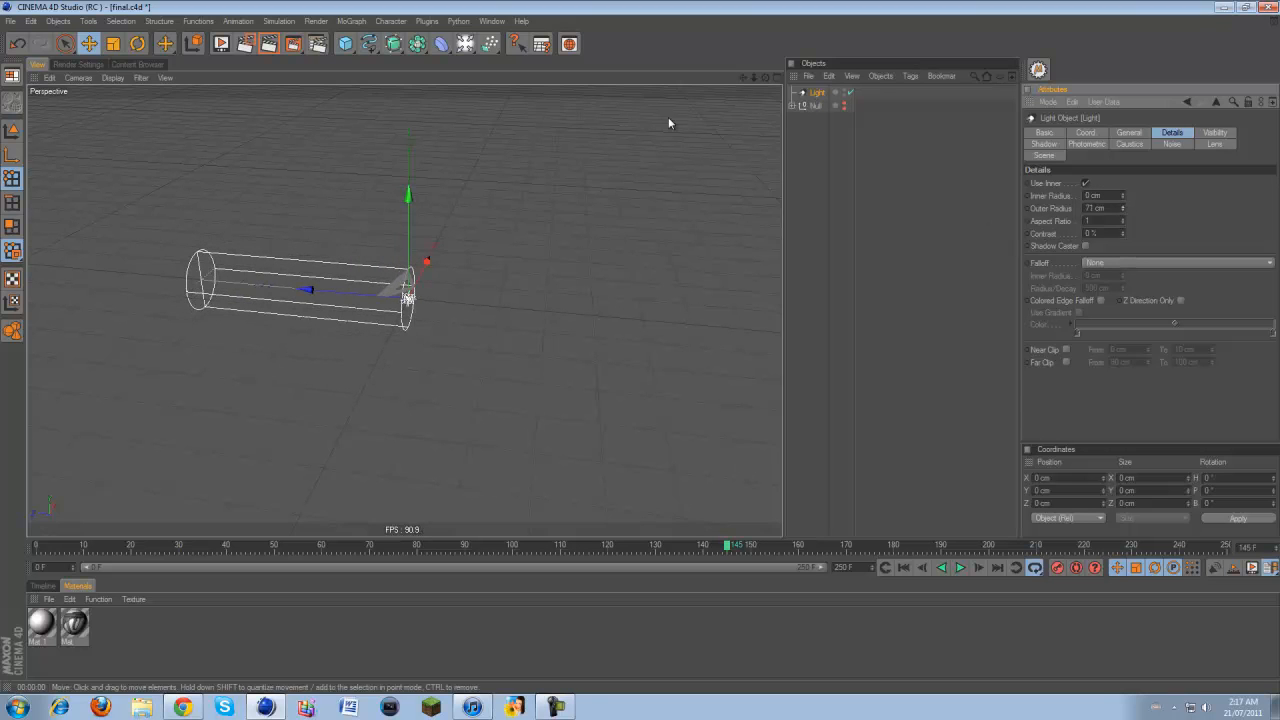
click(270, 45)
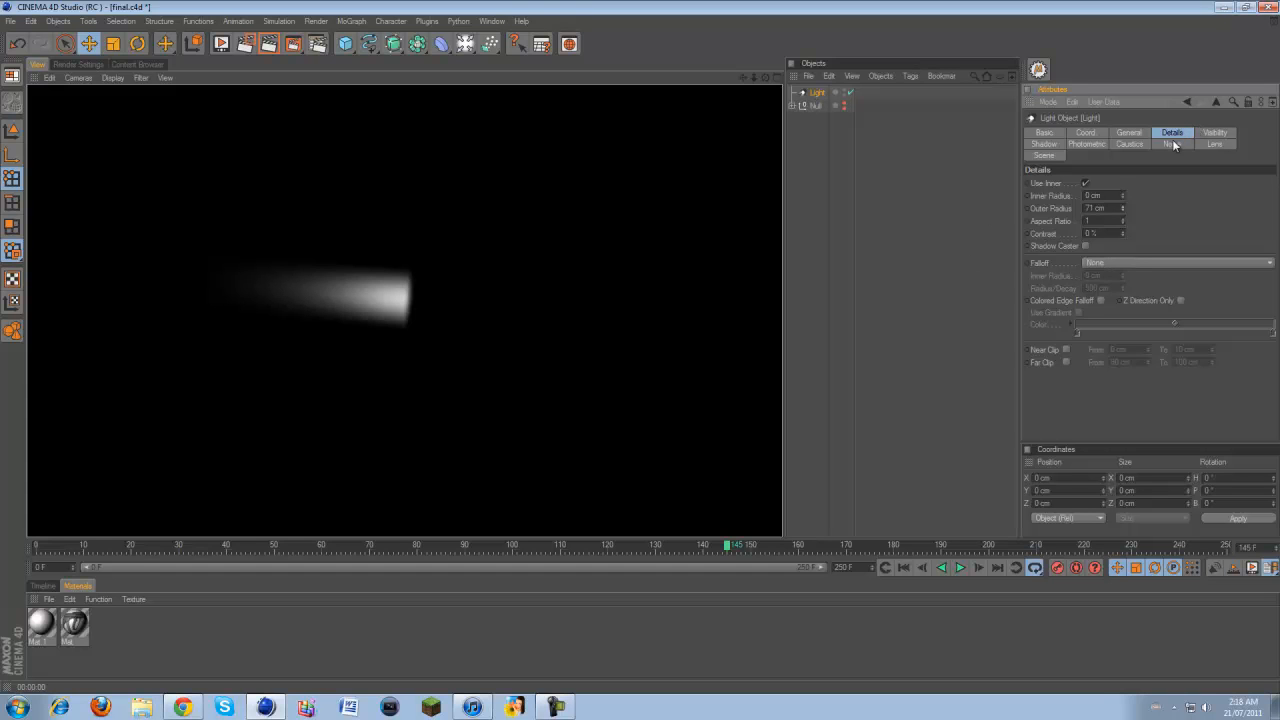
- Set the light's edge falloff to 100% in its visibility settings and render the viewport
click(1209, 134)
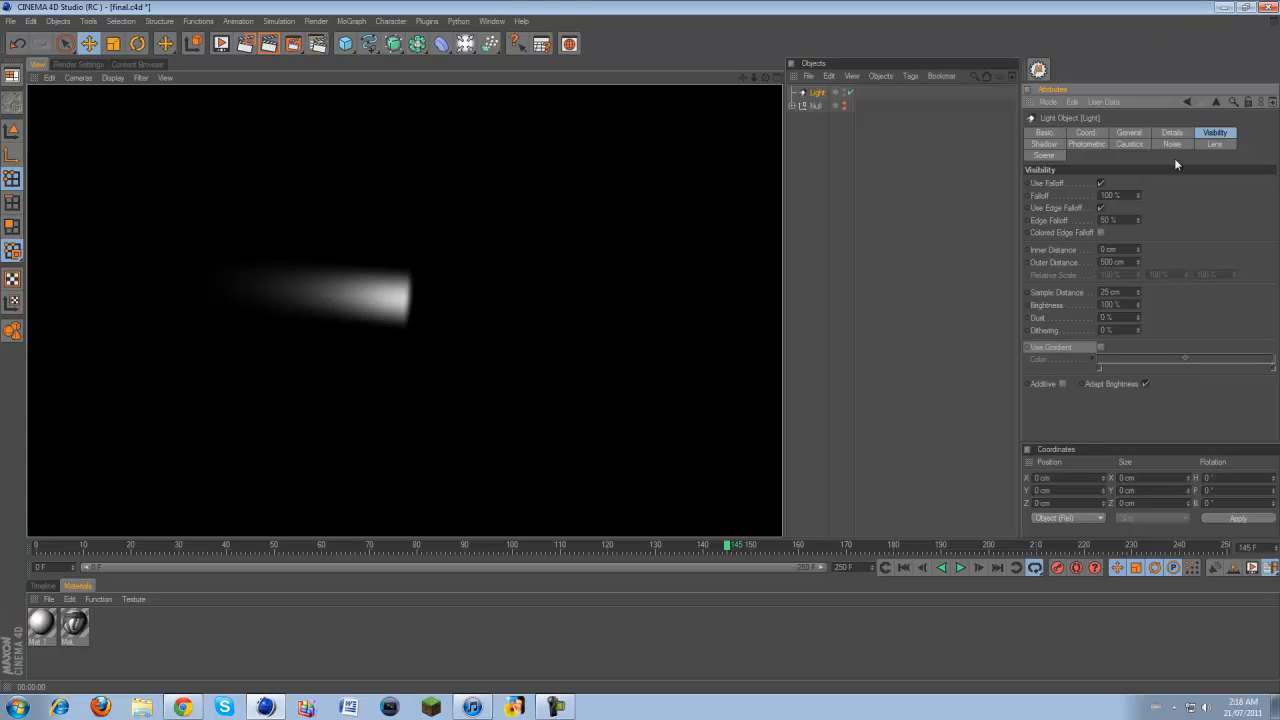
click(1040, 208)
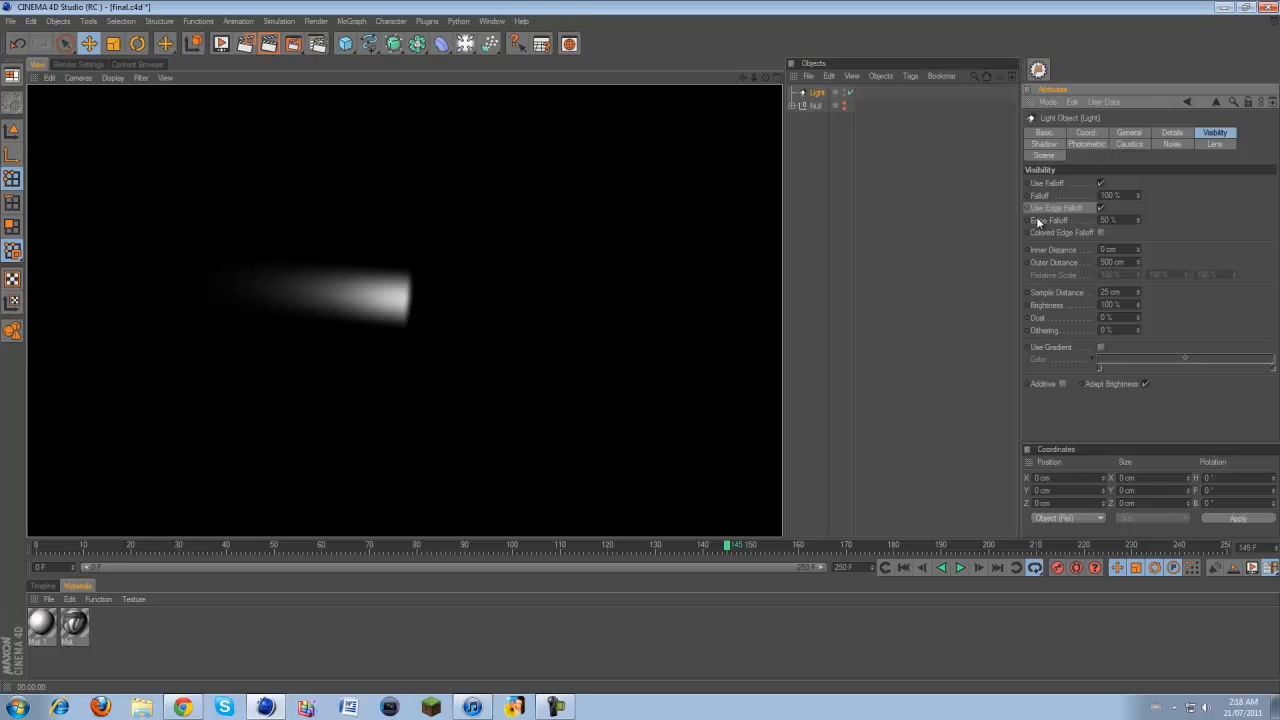
double_click(1122, 219)
text(100)
key(Return)
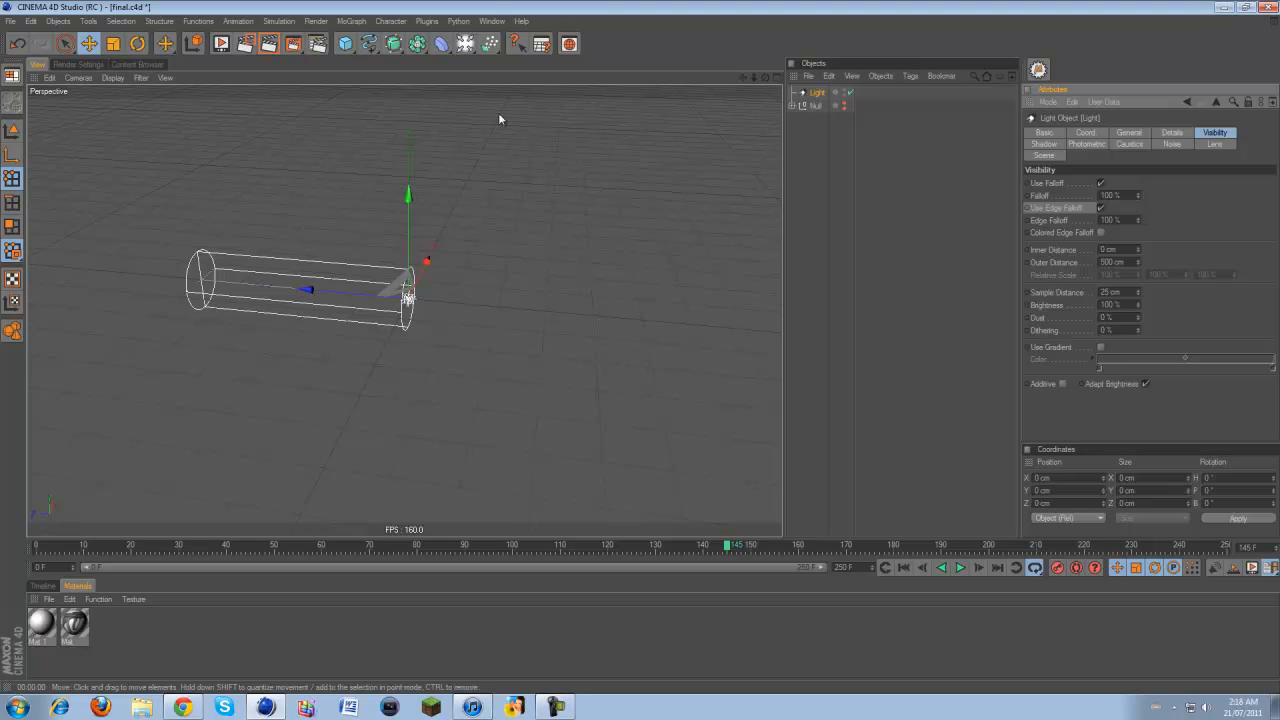
click(271, 50)
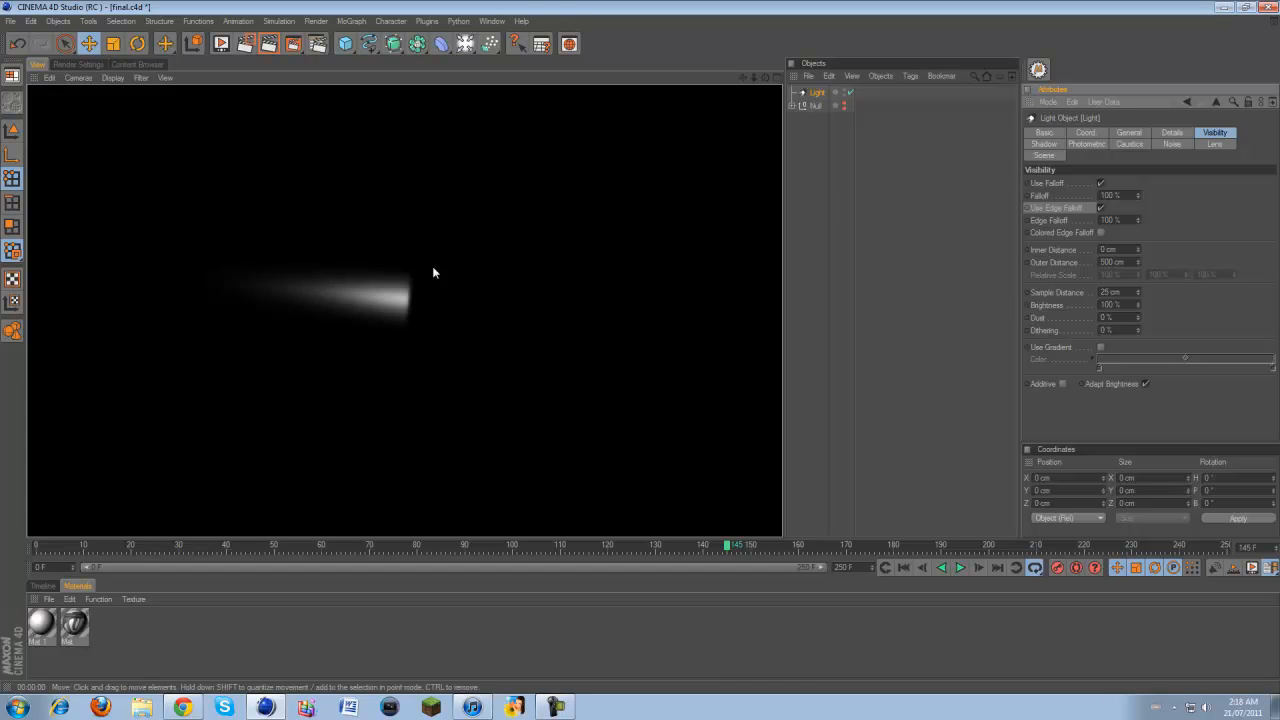
- Try an edge falloff of 0% in a viewport render for comparison, and restore it to 100%
double_click(1113, 220)
text(0)
key(Return)
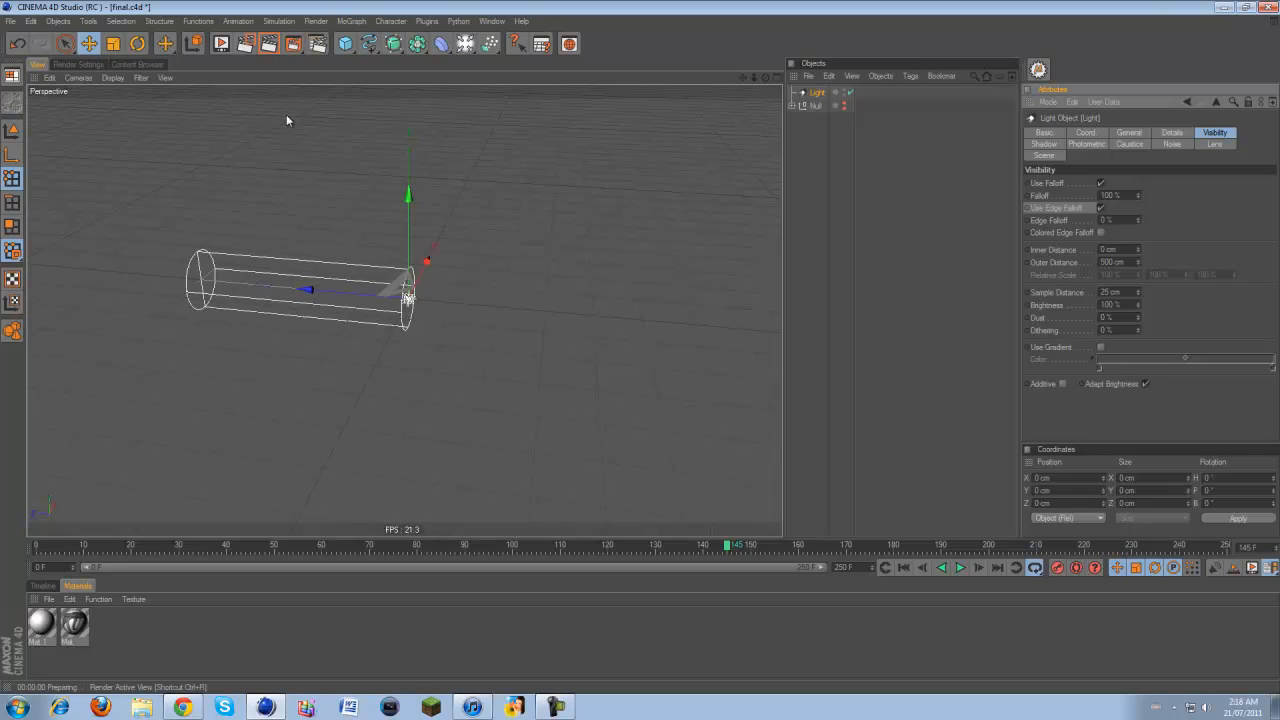
click(269, 44)
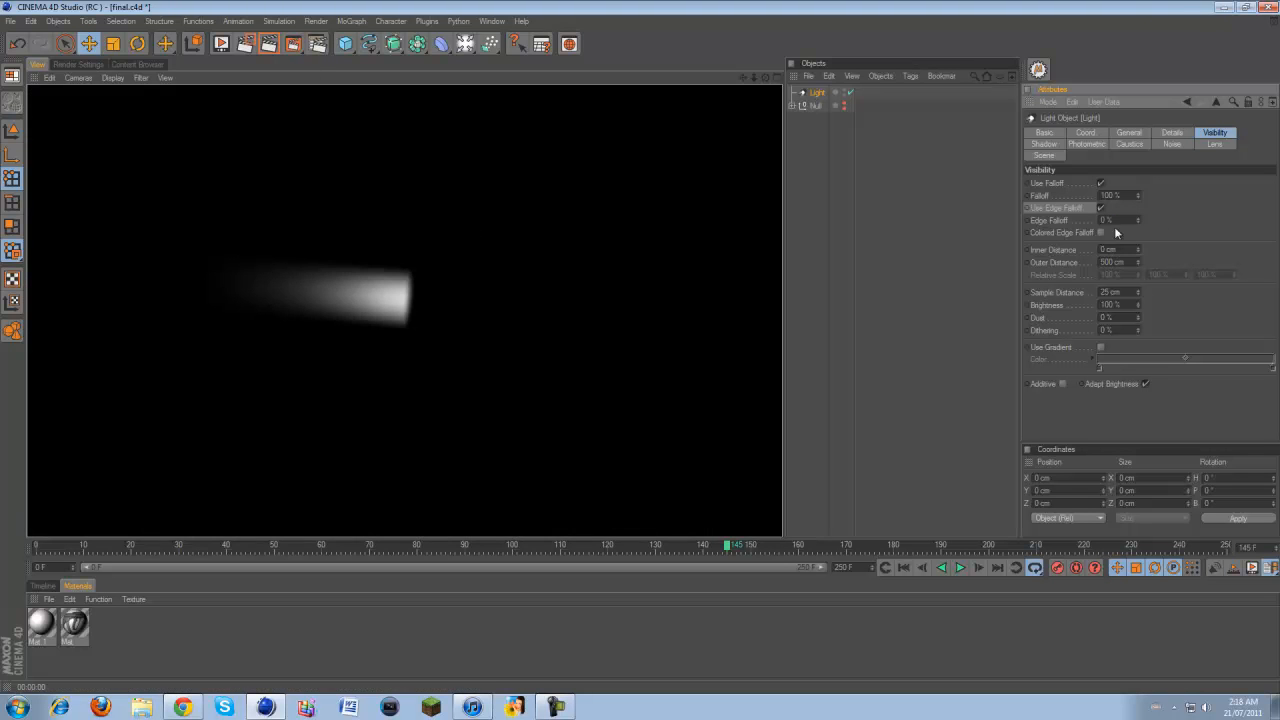
text(100)
key(Return)
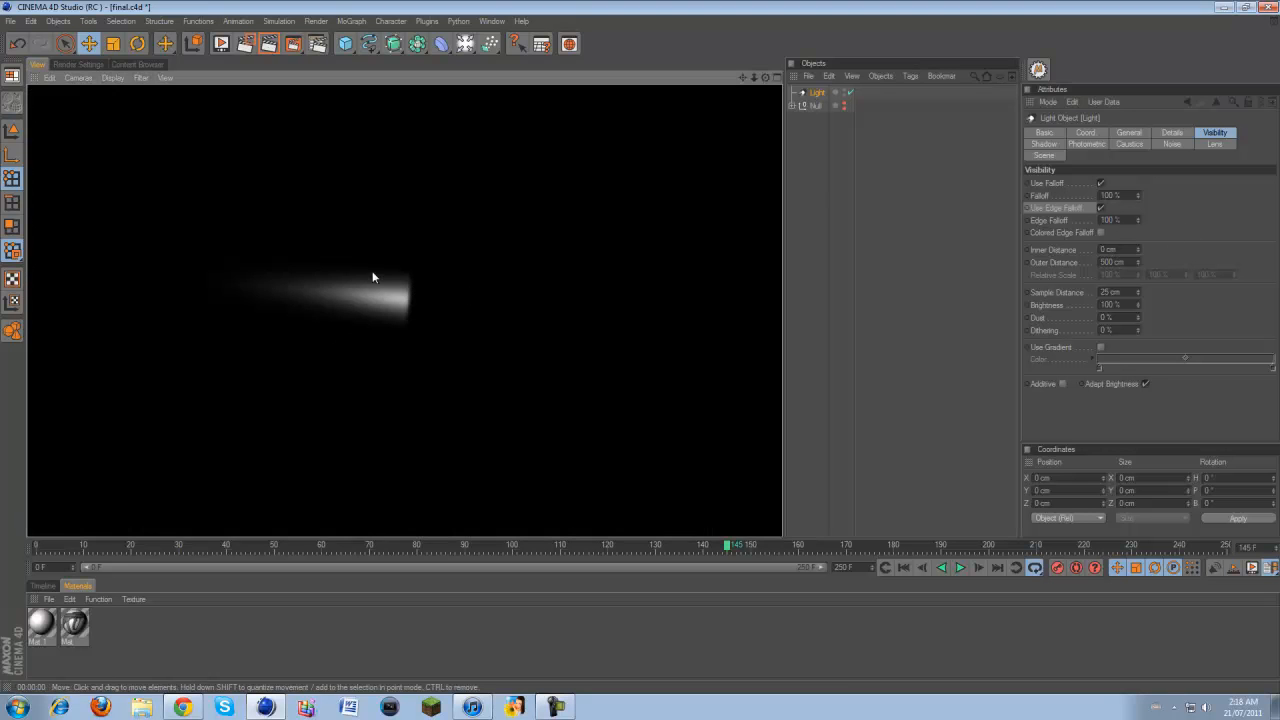
- Try an inner distance of 159 cm for the visible light and render the viewport
scroll(384, 266, up, 3)
drag(744, 77, 642, 347)
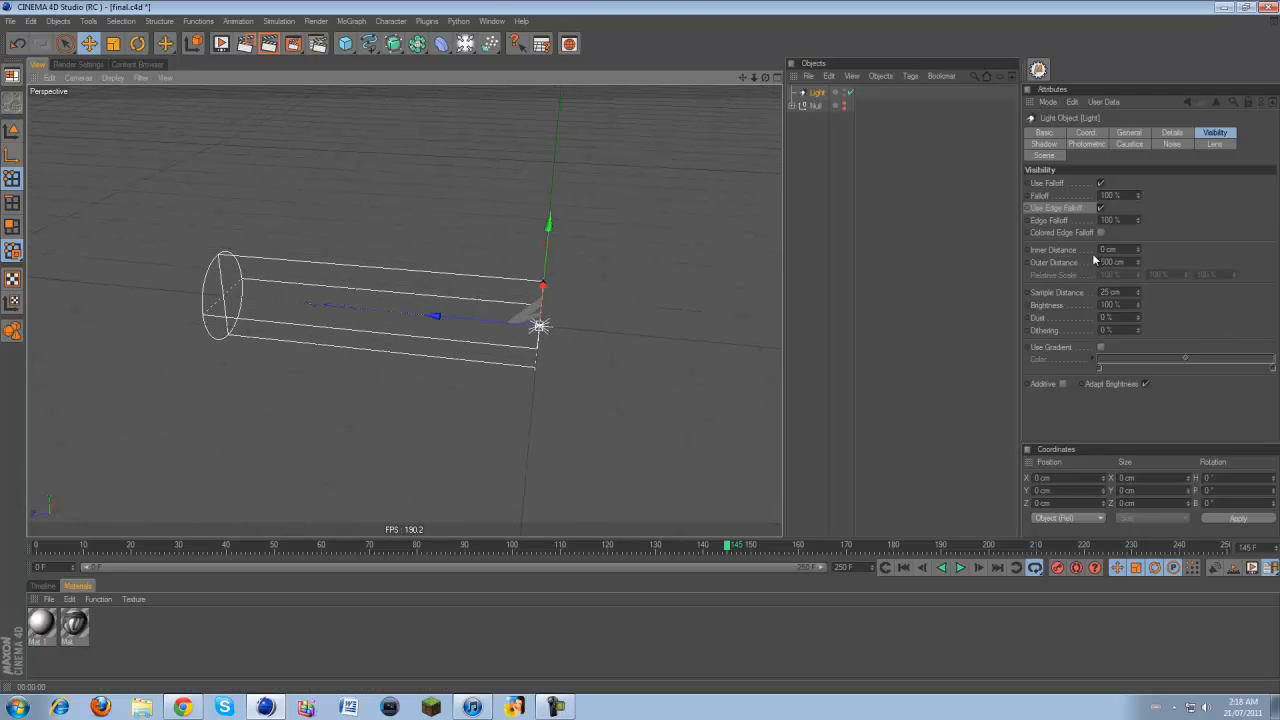
drag(1139, 248, 1140, 247)
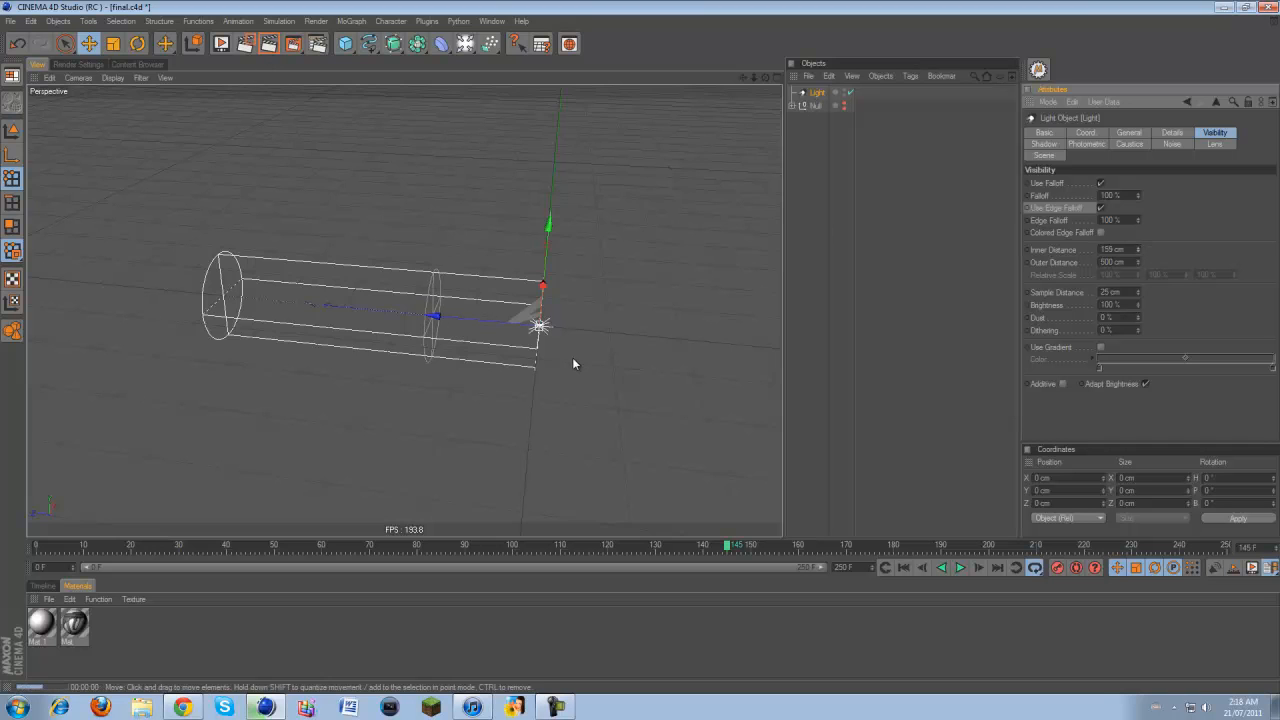
key(ctrl+r)
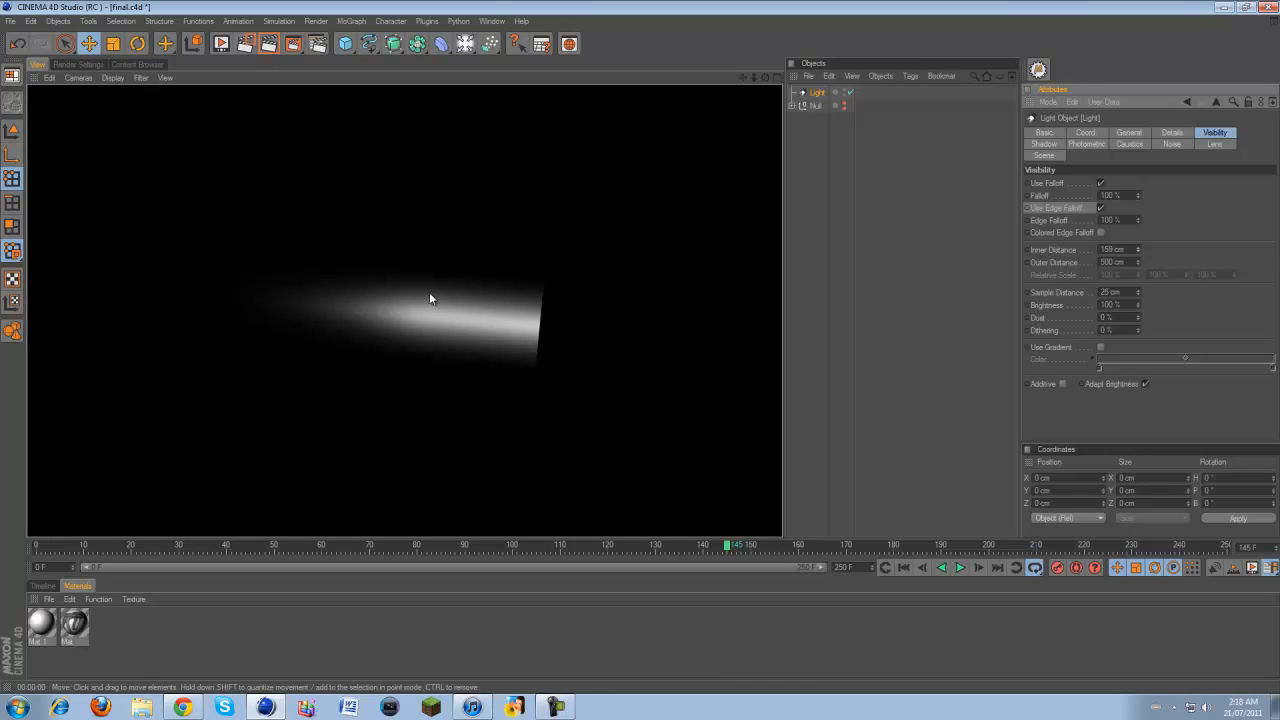
- Try different inner distances for the visible light, ending at 189 cm, and render the viewport
mouse_move(1138, 250)
mouse_down()
mouse_move(1121, 236)
mouse_move(1136, 250)
mouse_up()
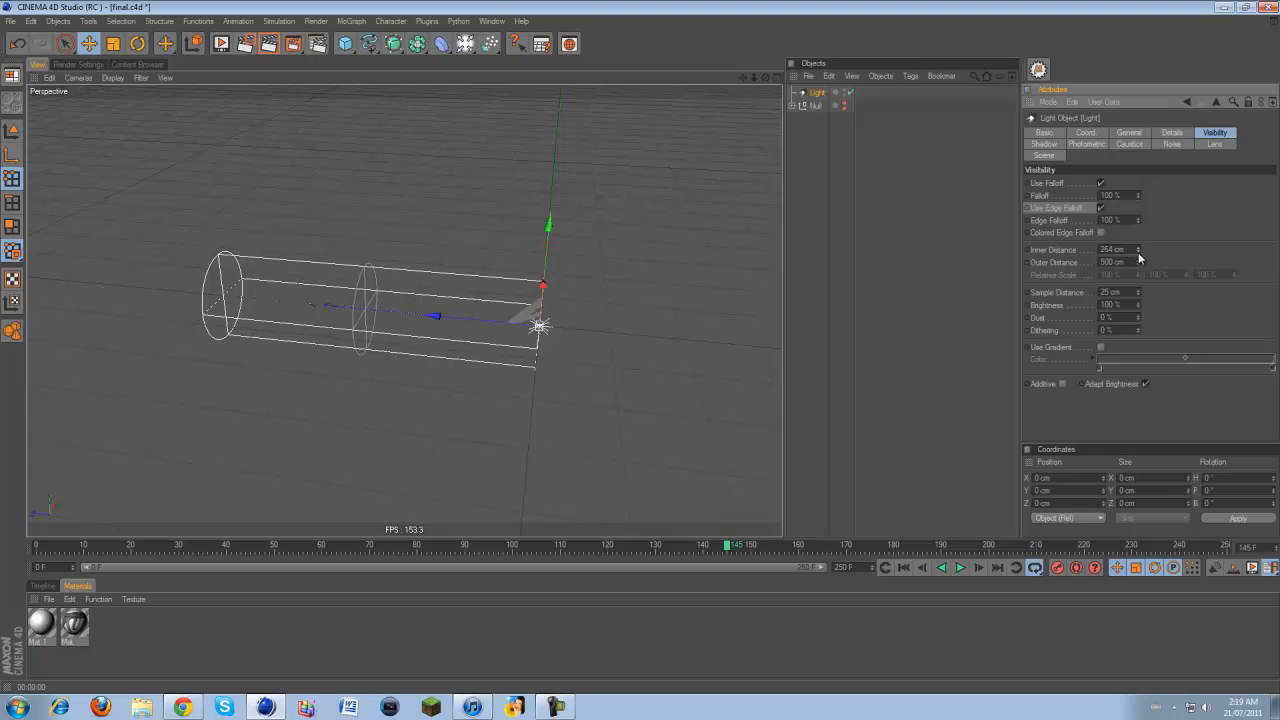
scroll(366, 289, up, 5)
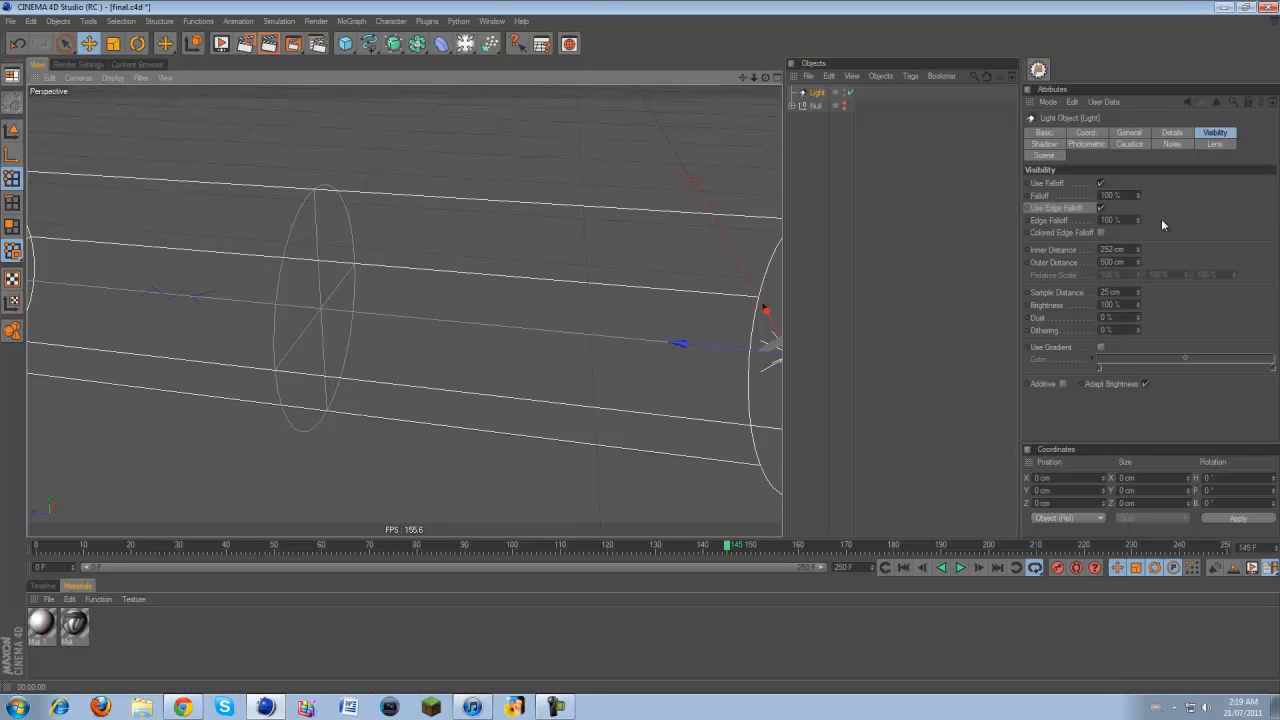
drag(1136, 251, 1137, 254)
scroll(444, 161, down, 5)
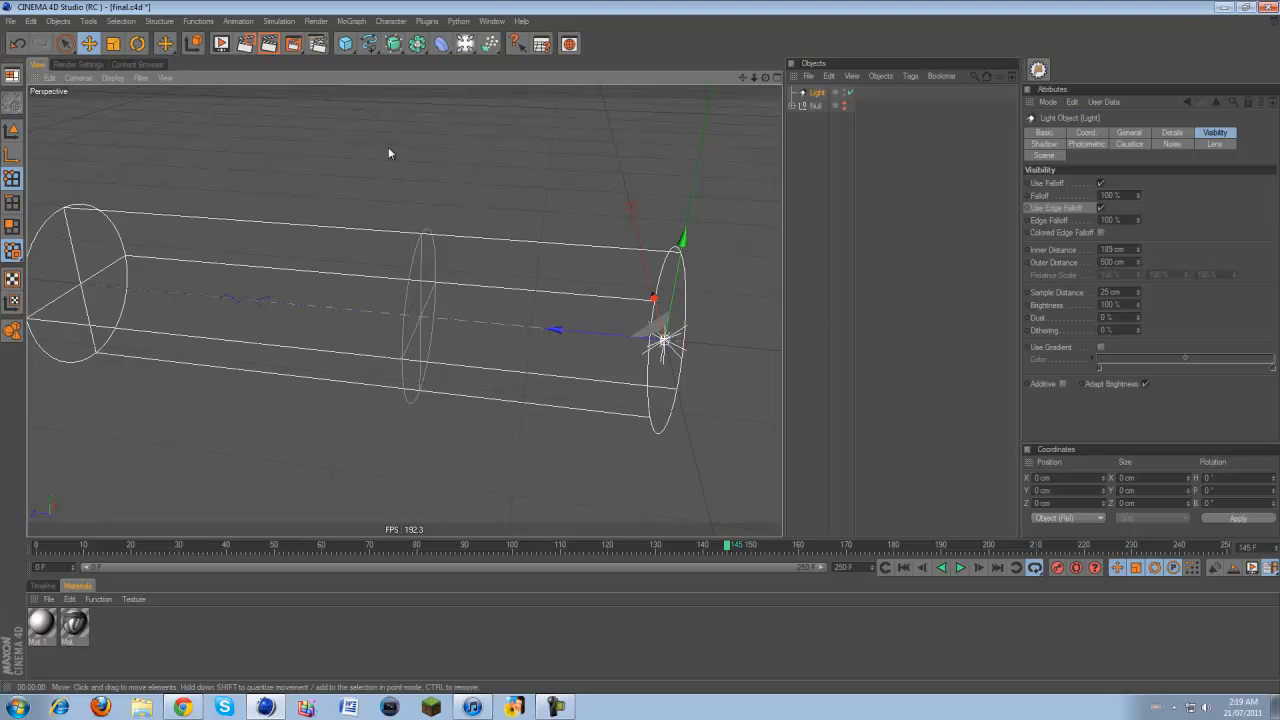
click(269, 44)
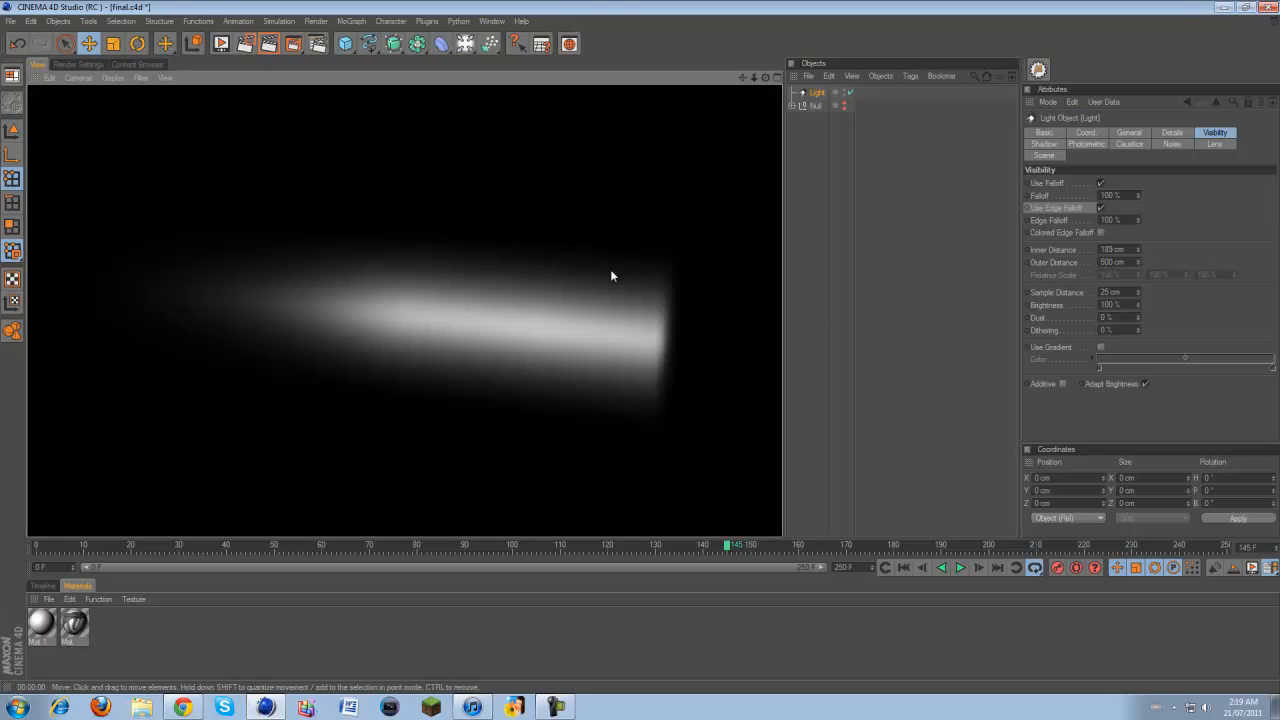
- Reduce the visible light's inner distance to 75 cm and render the viewport
click(400, 288)
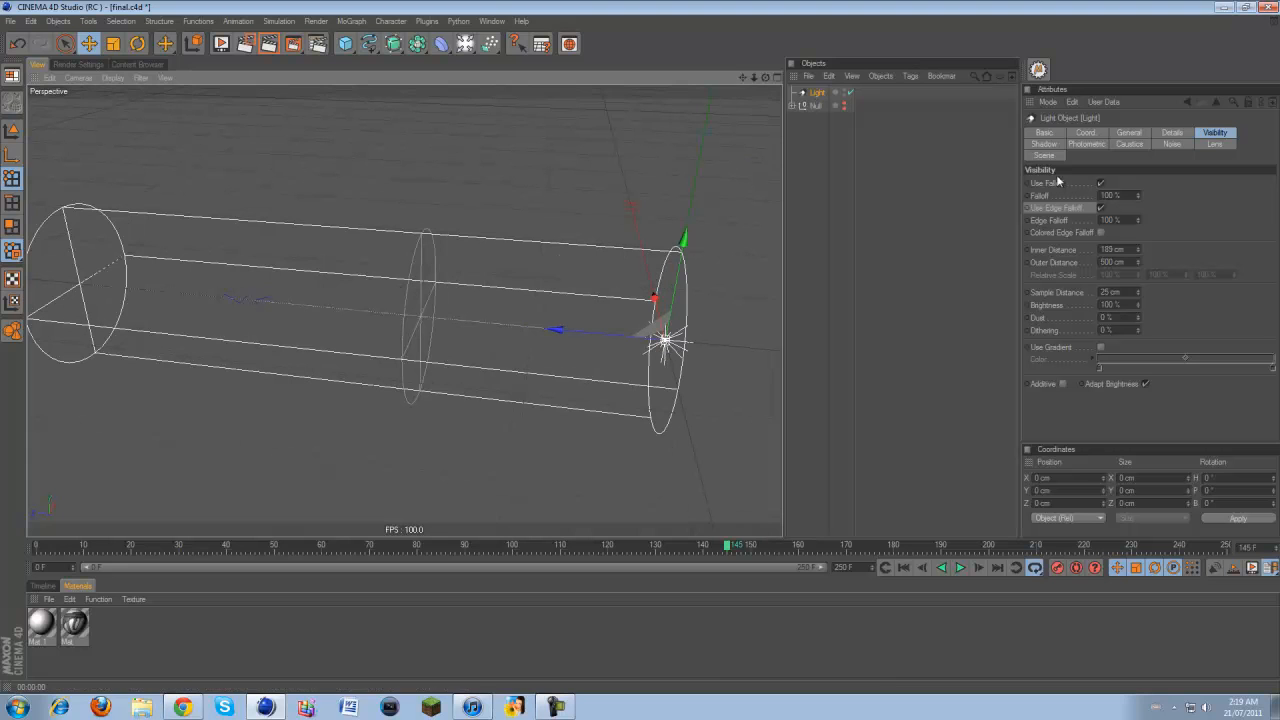
drag(1135, 248, 1137, 256)
click(282, 47)
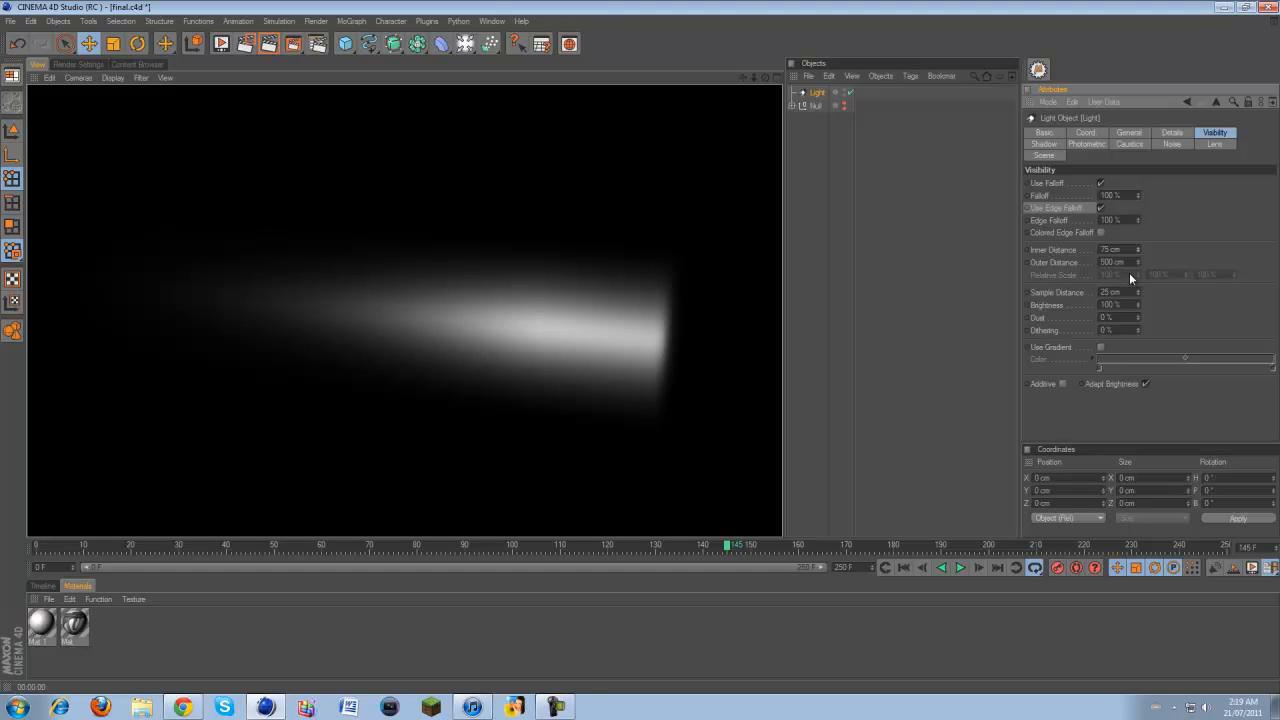
- Set the visible light's outer distance to 737 cm and render the viewport
drag(1139, 260, 1142, 261)
alt+drag(745, 285, 814, 320)
drag(1139, 262, 1141, 278)
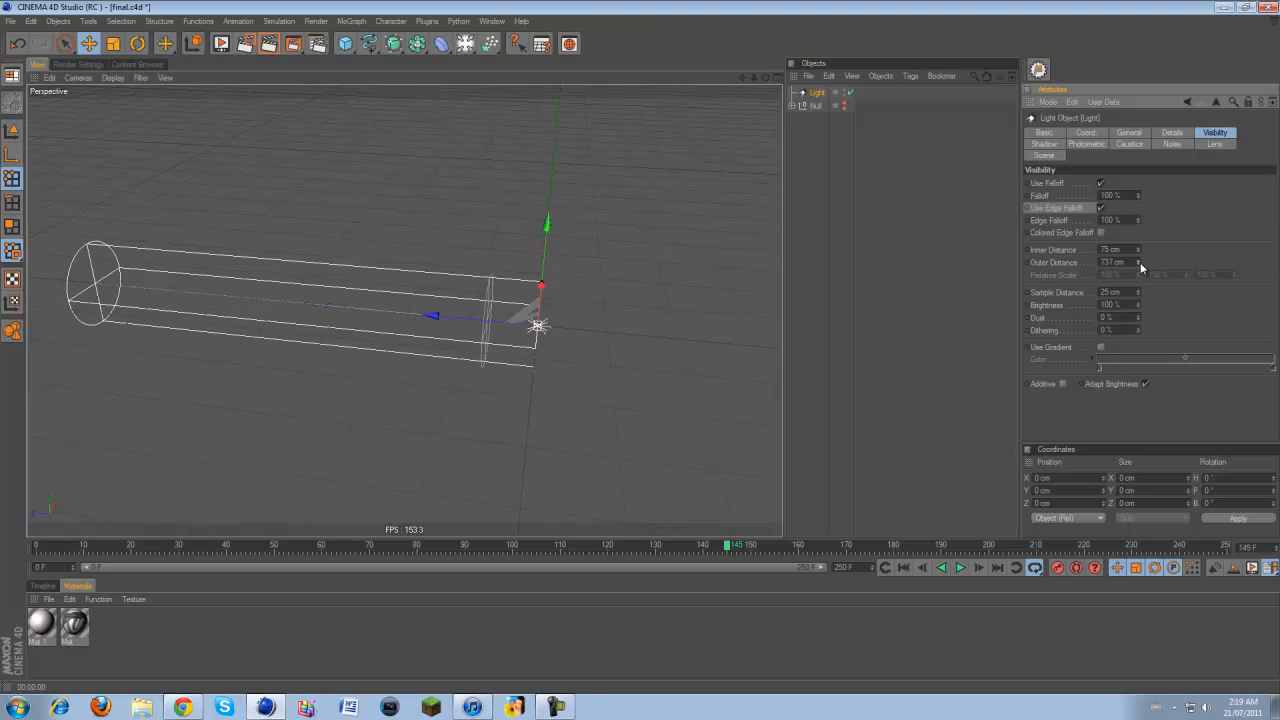
click(269, 44)
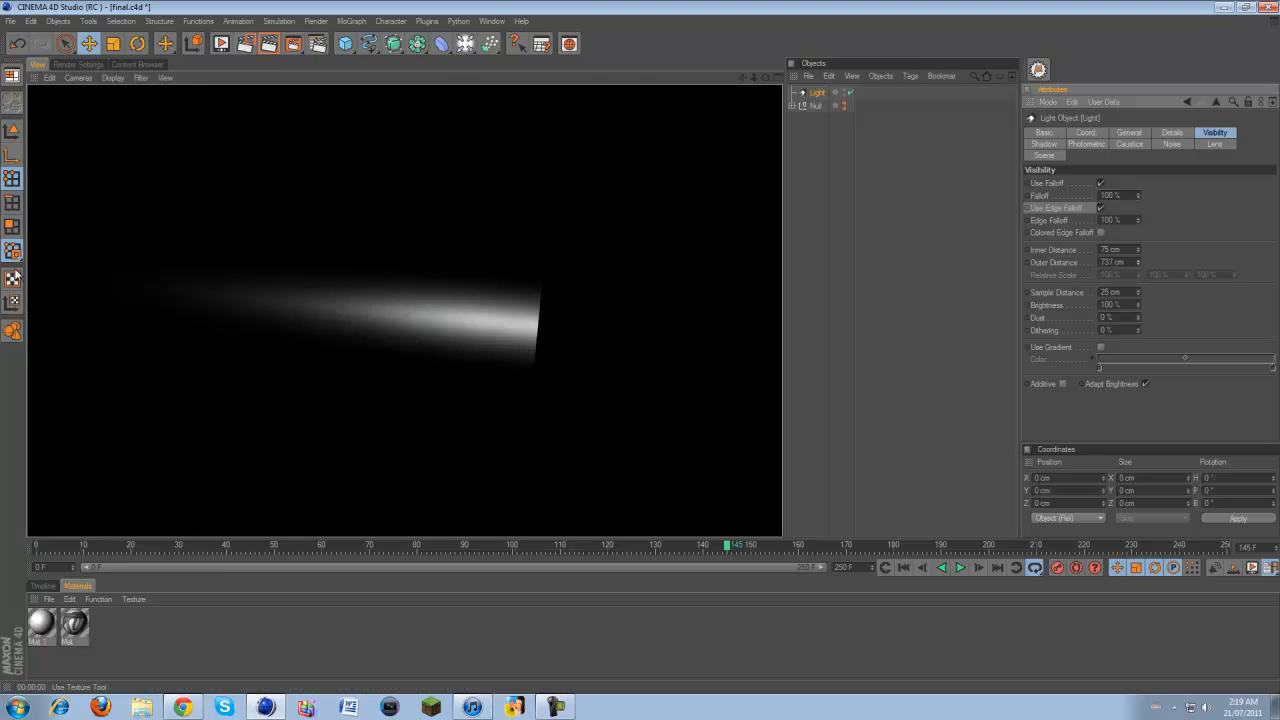
click(318, 348)
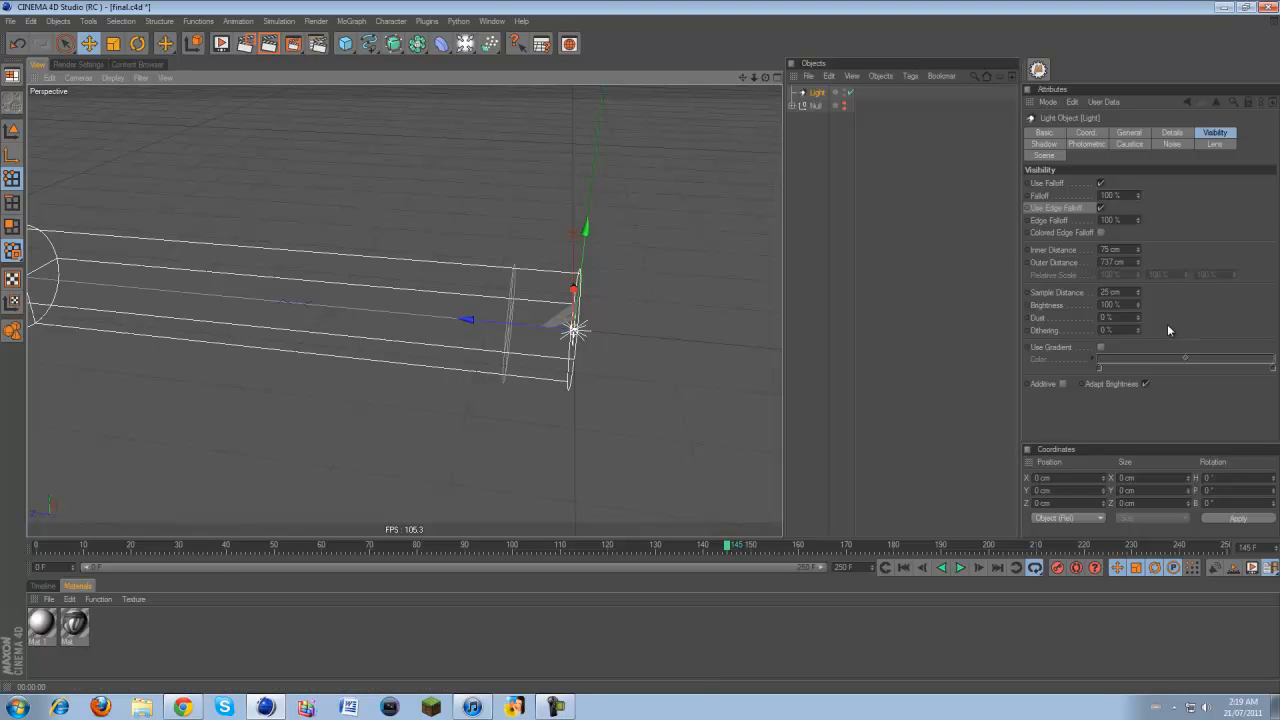
- Render the flame once more and duplicate the light object in the scene
click(1044, 145)
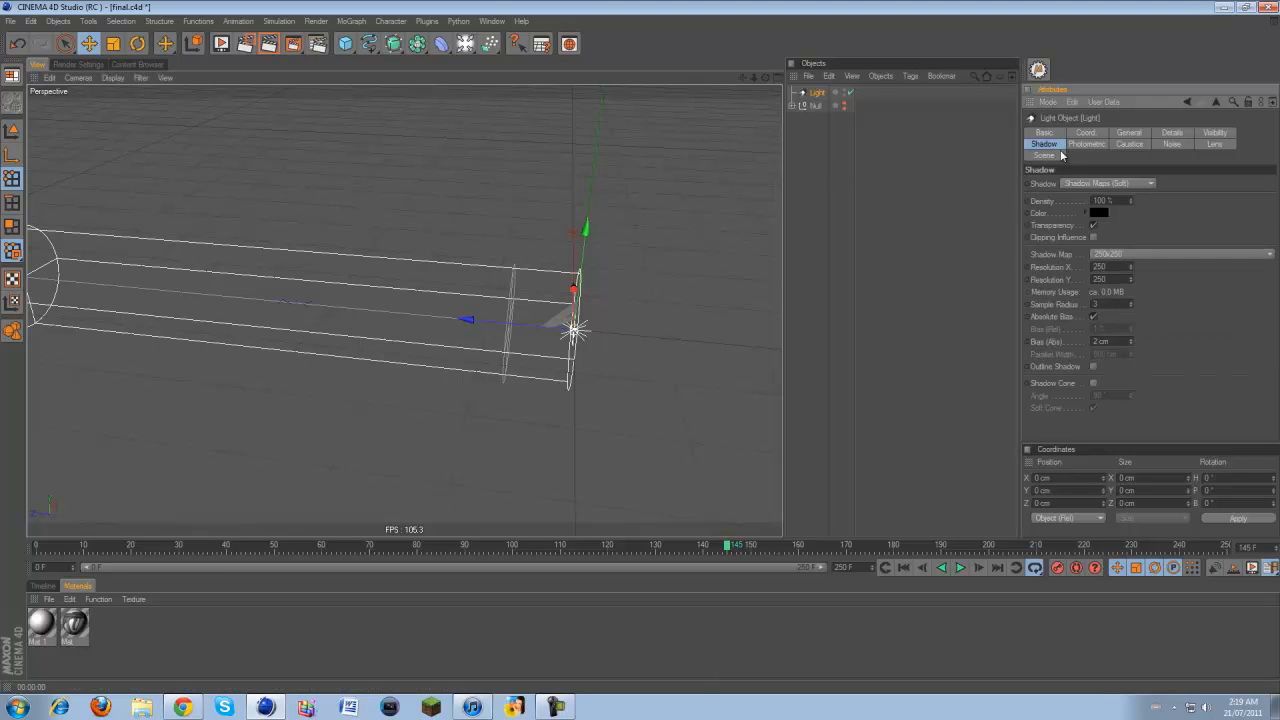
click(804, 95)
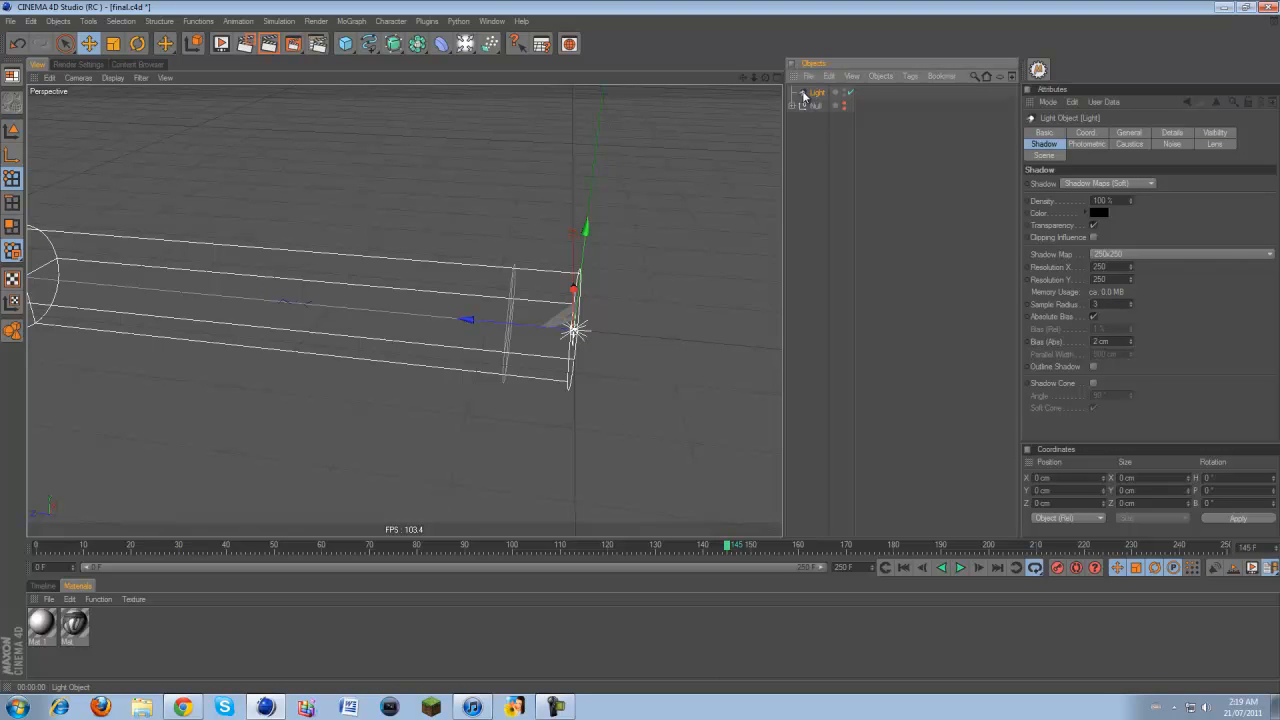
click(269, 44)
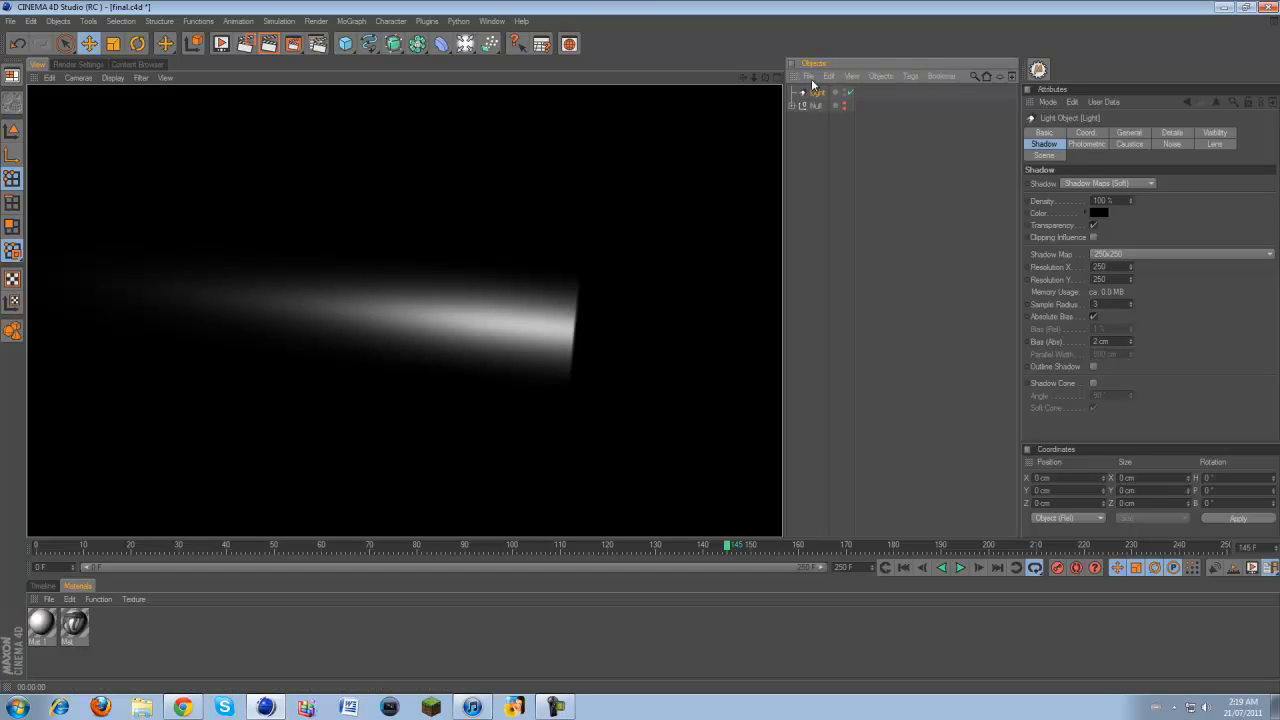
ctrl+drag(817, 95, 818, 106)
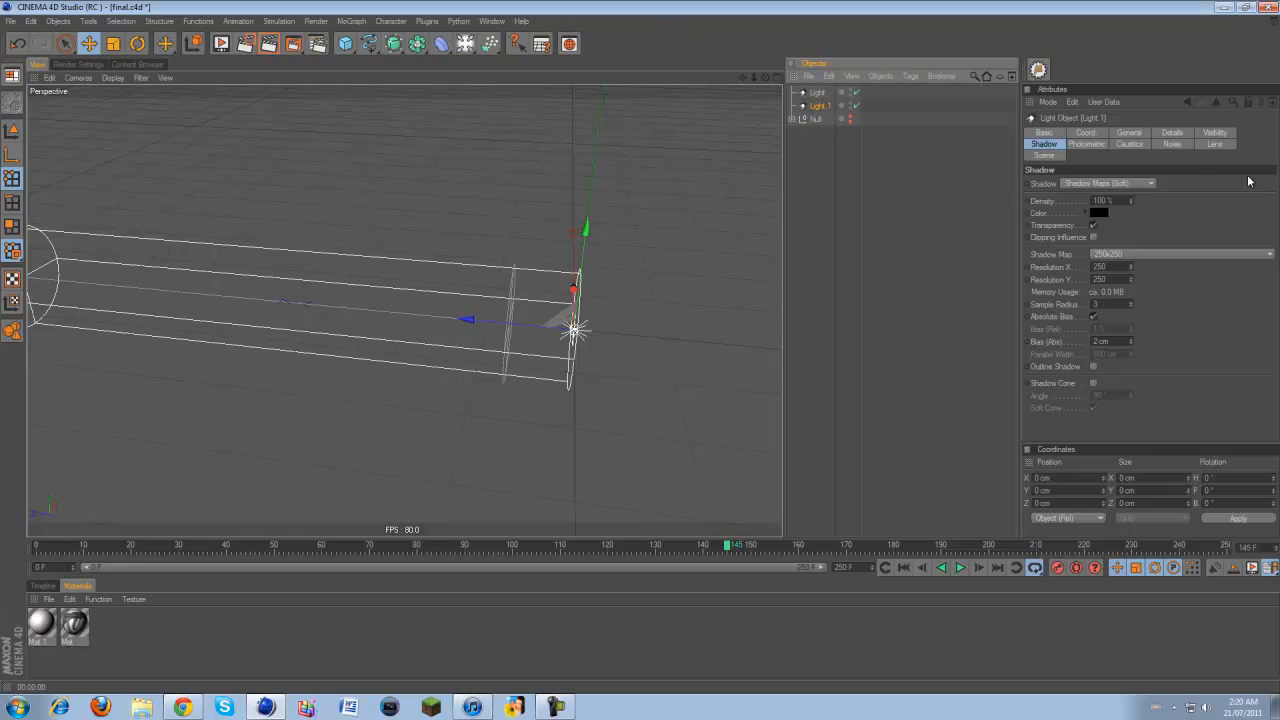
- Try an inner distance of 111 cm and an outer distance of 366 cm for the duplicated light, and render the viewport
click(1214, 132)
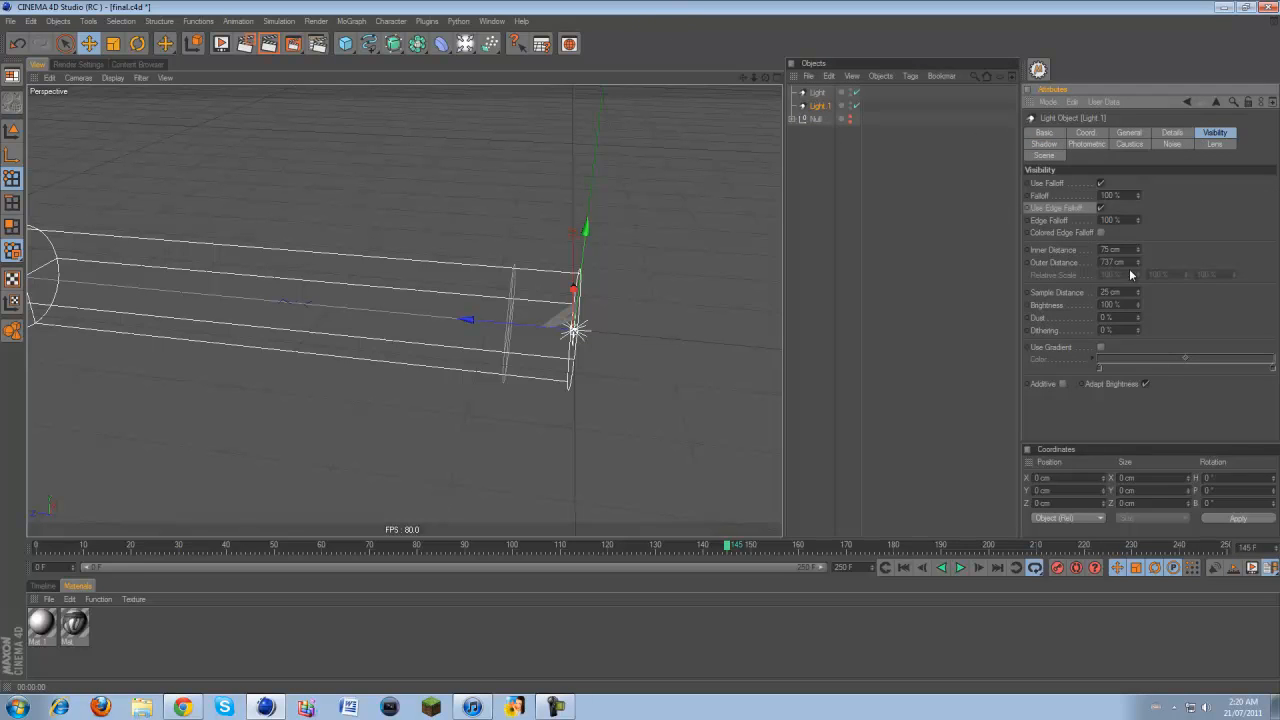
drag(1139, 250, 1097, 259)
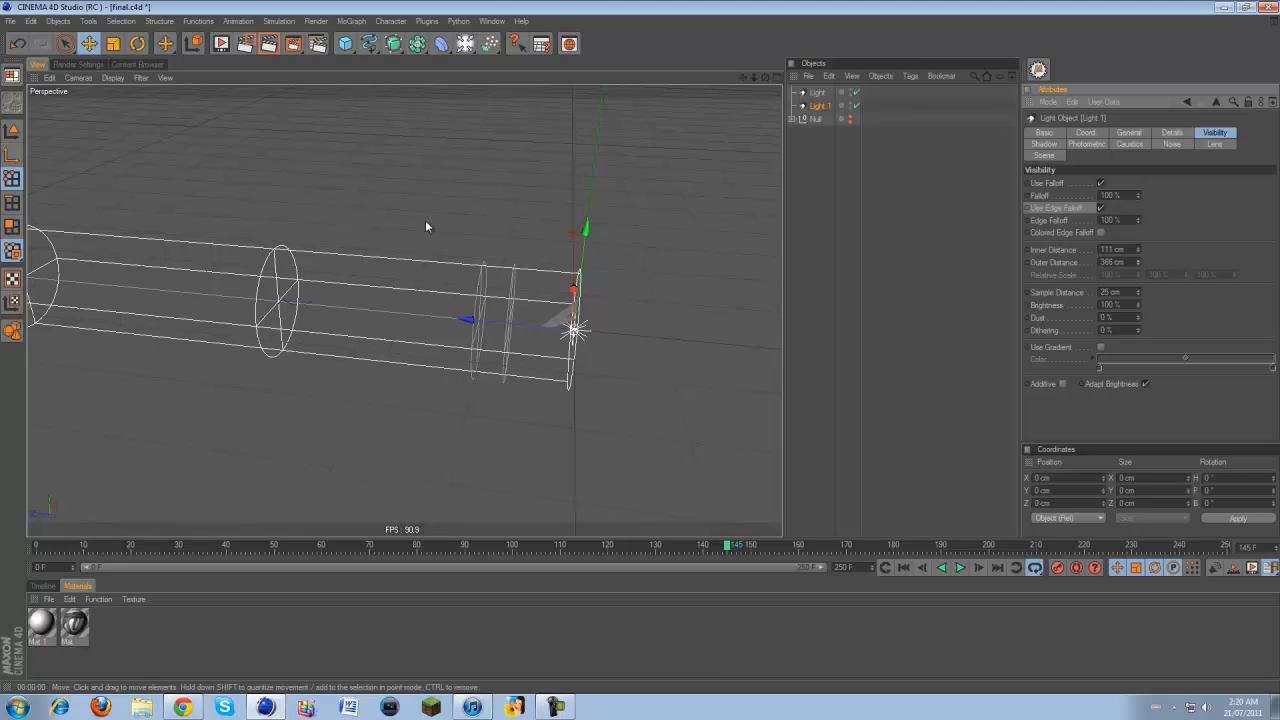
click(266, 47)
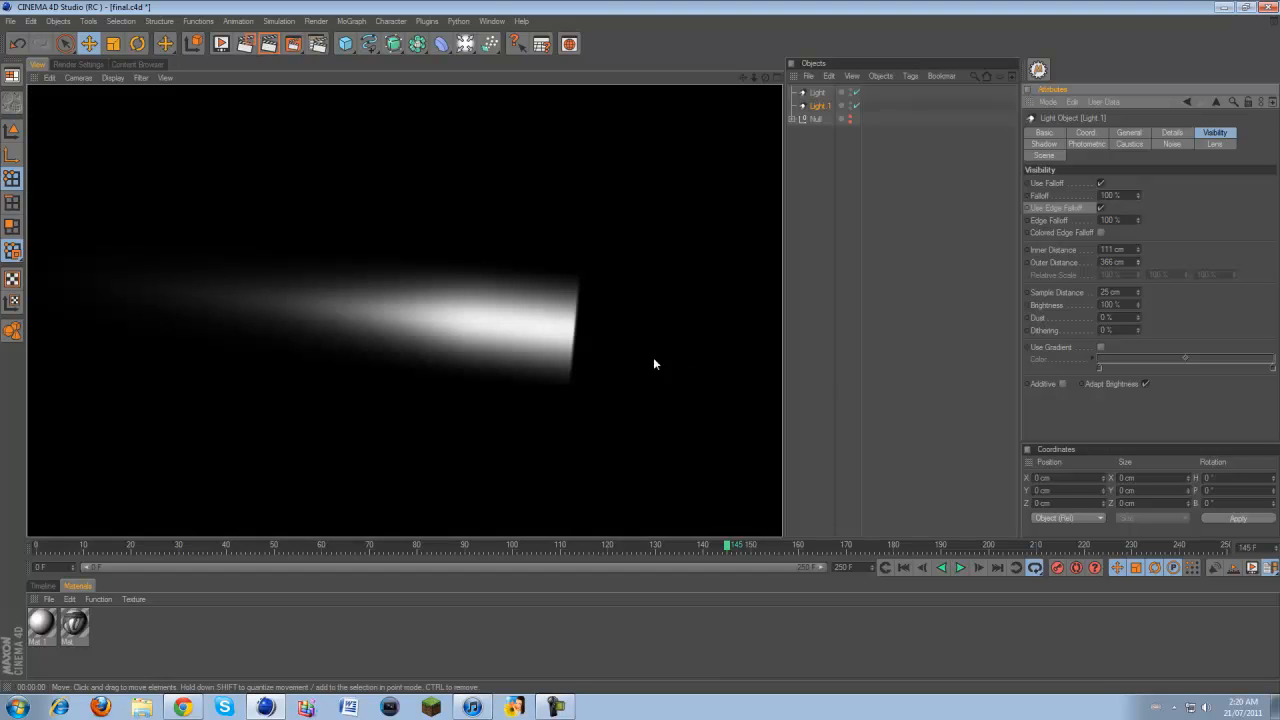
click(504, 340)
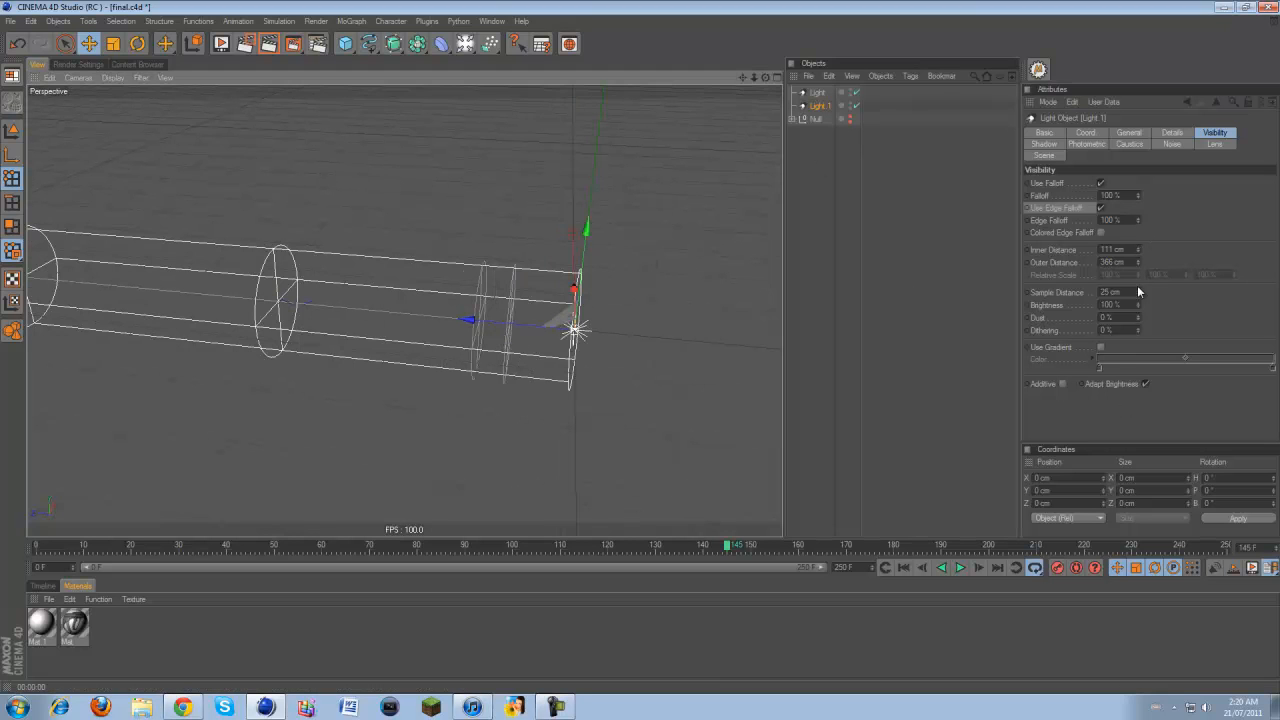
- Set the duplicated light's visible brightness to 400% and render the viewport
double_click(1127, 303)
text(700)
key(BackSpace)
key(BackSpace)
key(BackSpace)
text(400)
key(Return)
click(275, 48)
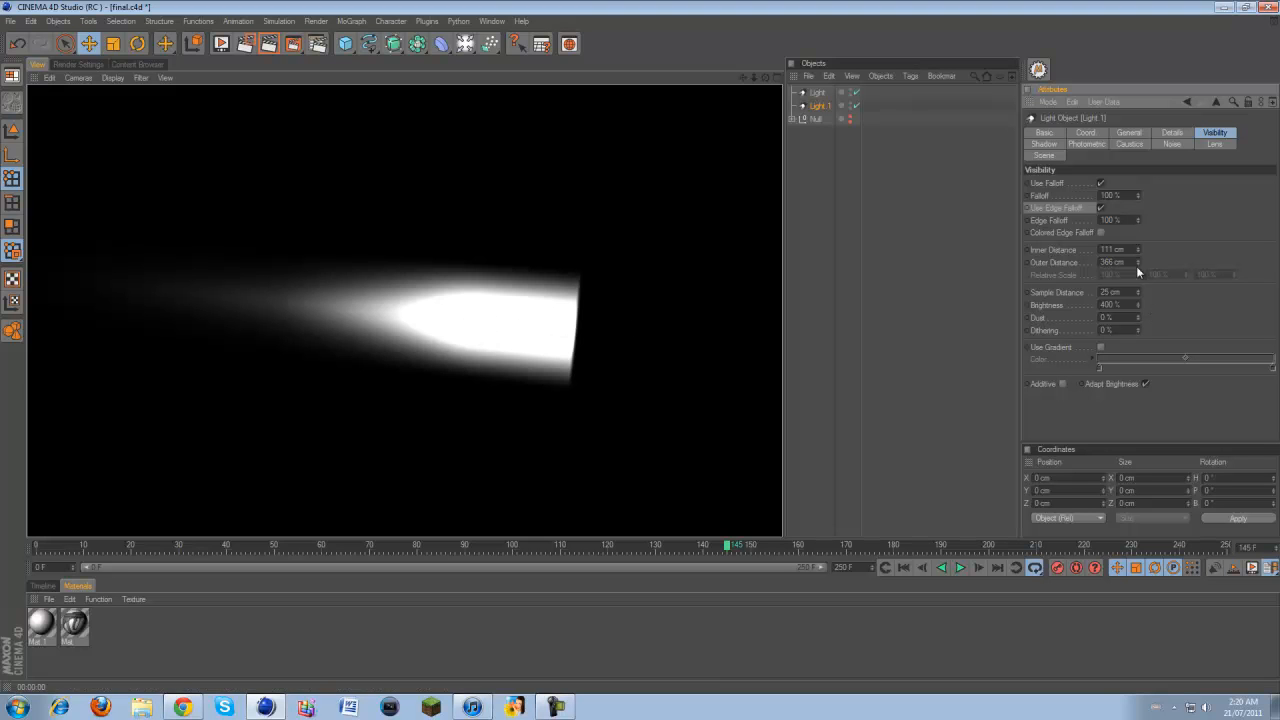
- Adjust the duplicated light's inner distance to 195 cm and outer distance to 543 cm, checking the flame in viewport renders
drag(1138, 249, 1138, 262)
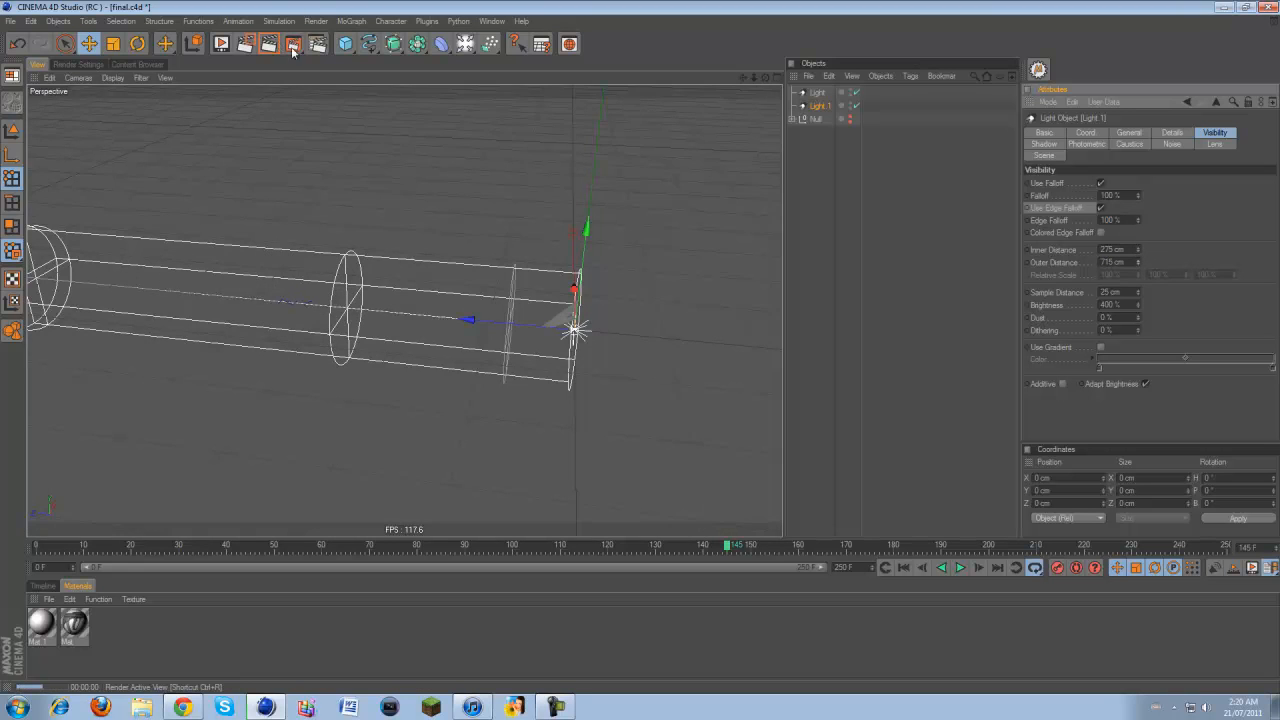
click(222, 44)
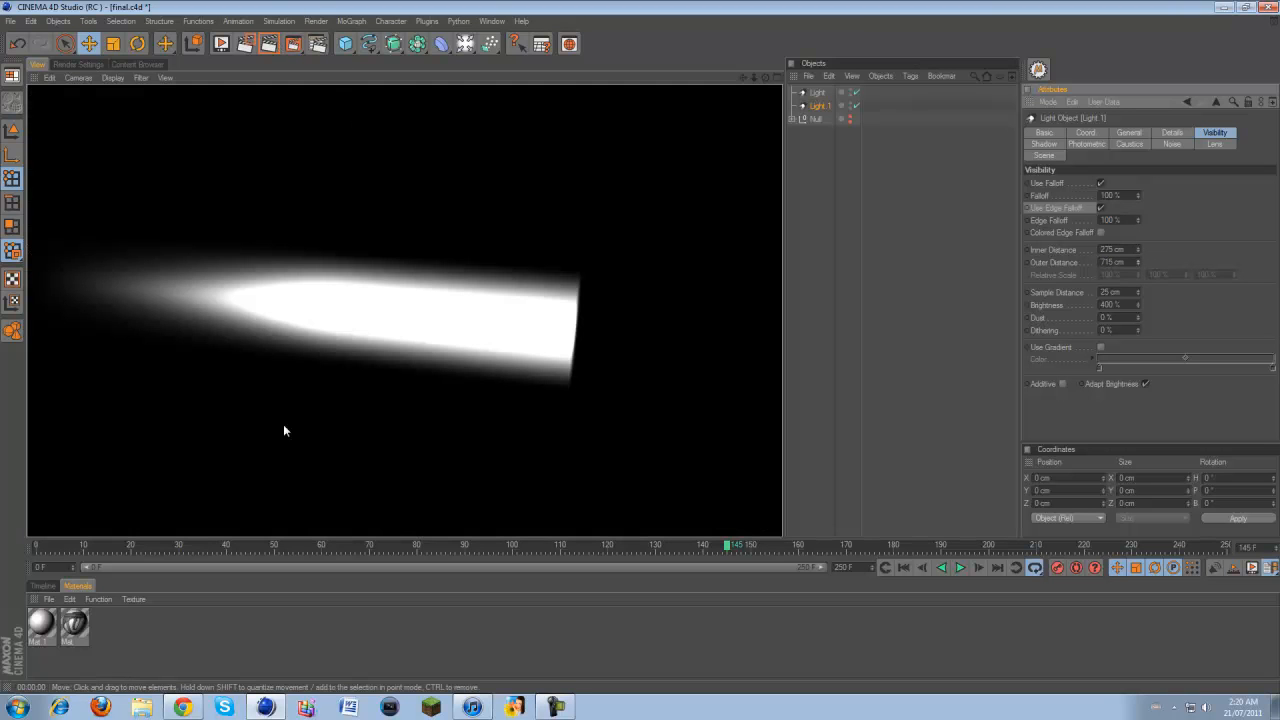
mouse_move(1138, 262)
mouse_down()
mouse_move(1138, 249)
mouse_move(1138, 266)
mouse_up()
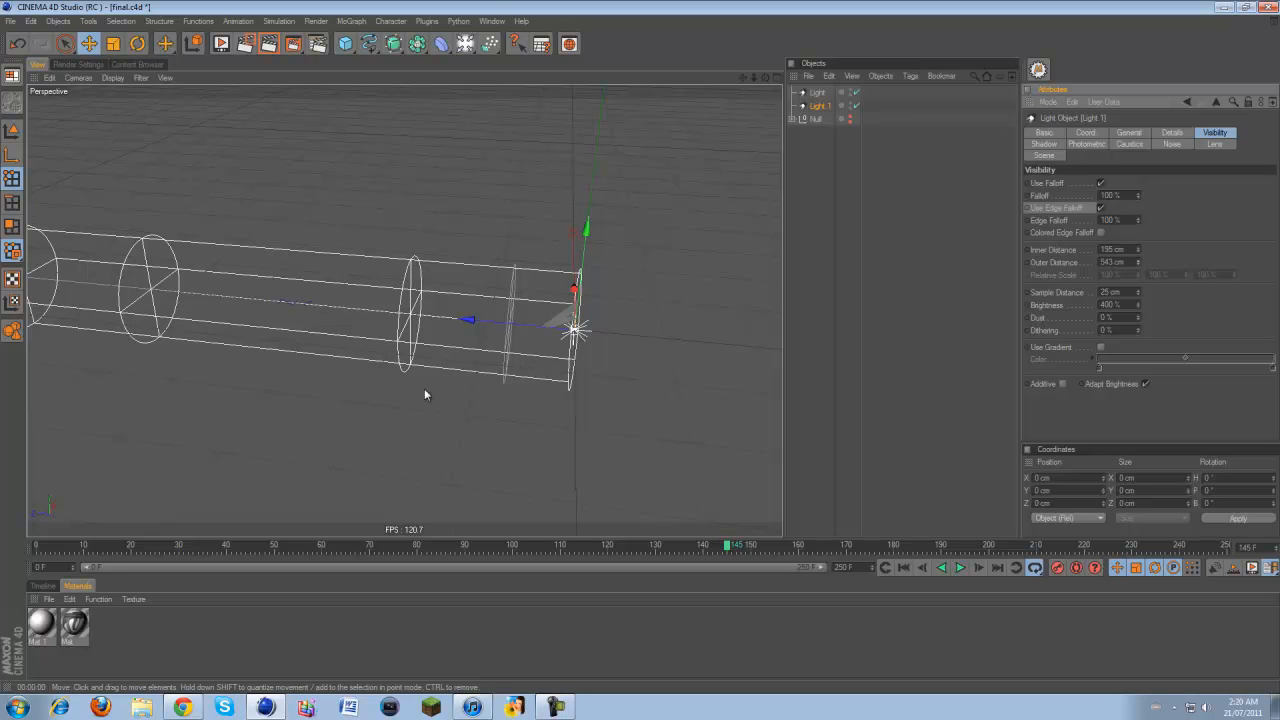
key(ctrl+r)
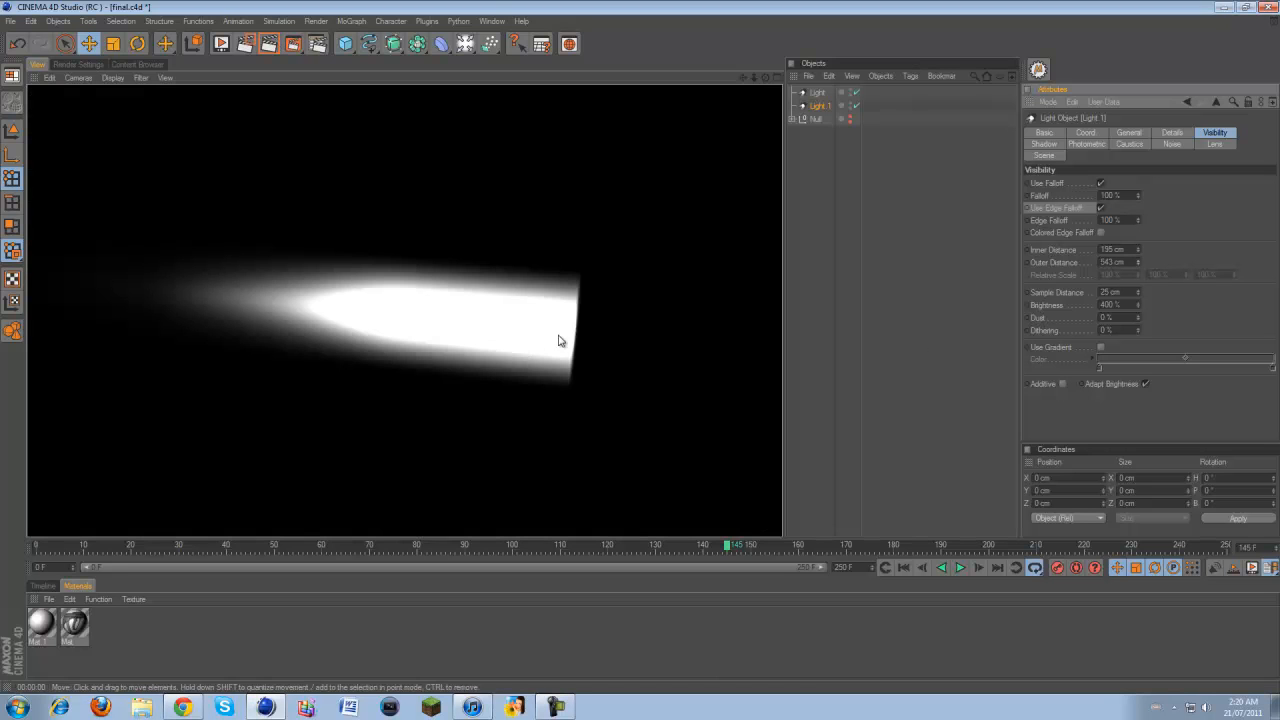
- Reduce the duplicated light's outer radius to 47 cm and render the viewport
click(1172, 133)
drag(1122, 209, 1122, 246)
key(ctrl+r)
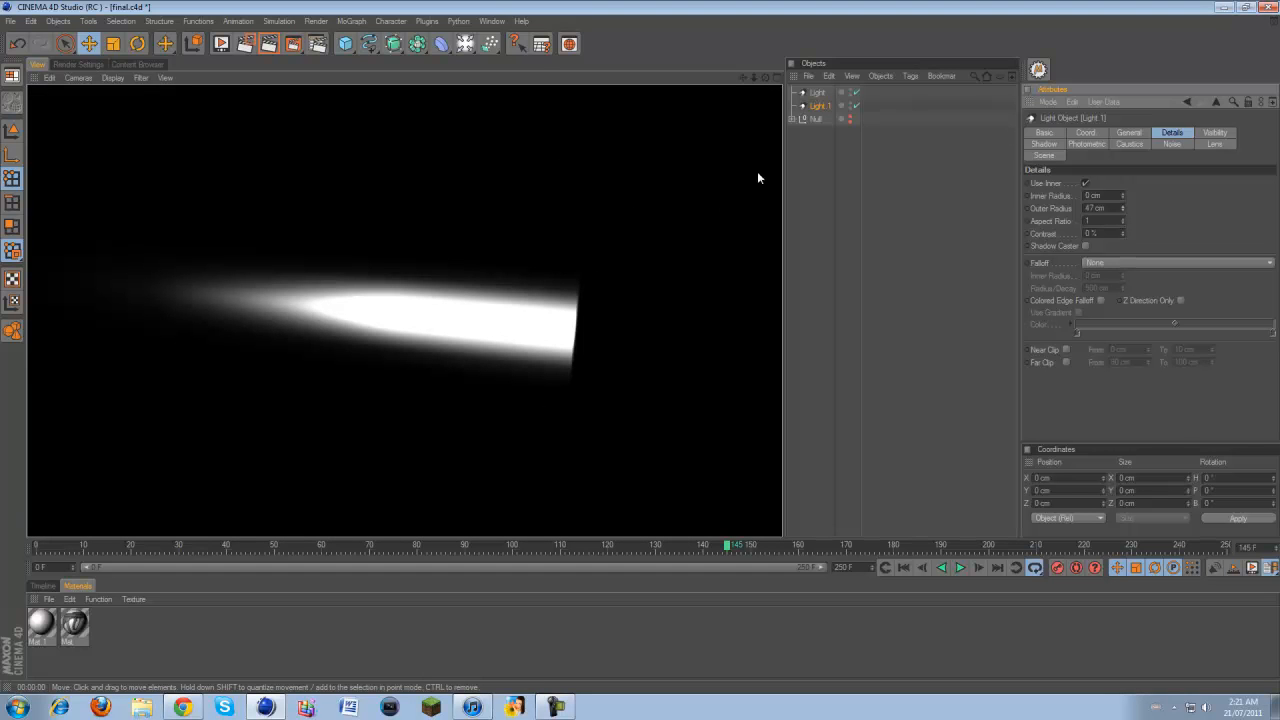
- Enable the visibility gradient on the original light and set the gradient's start colour to light blue
click(818, 93)
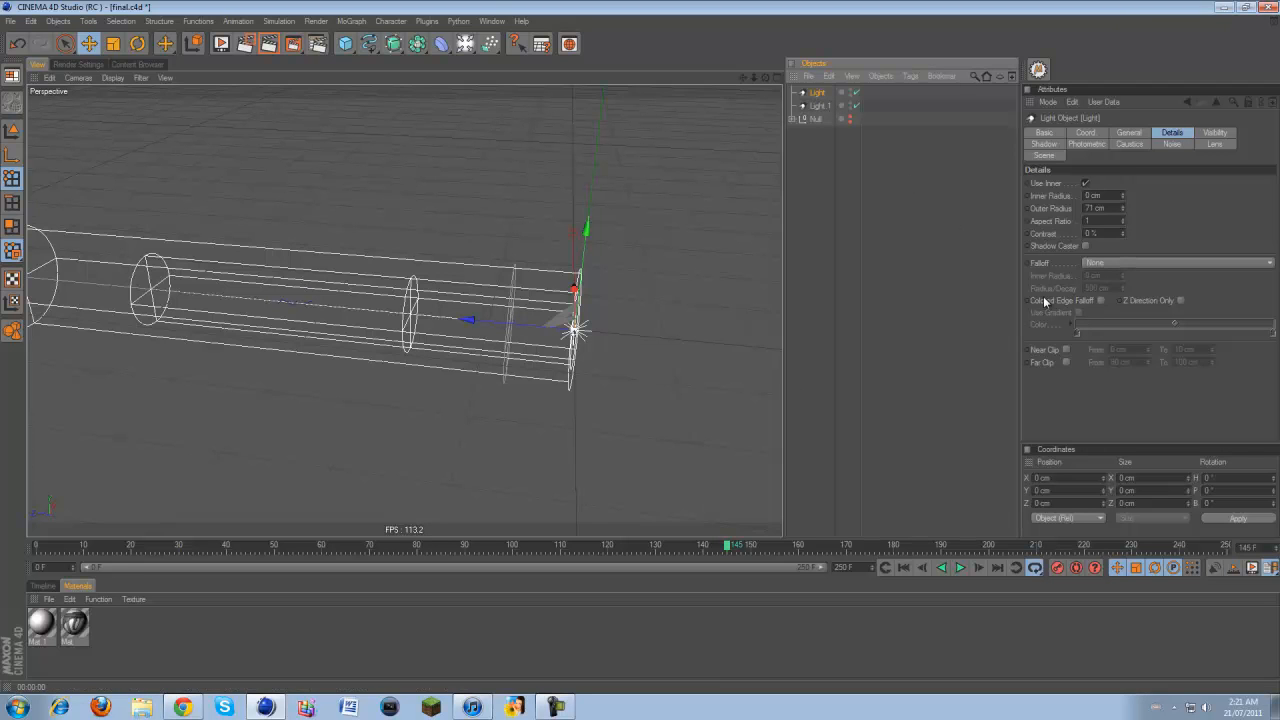
click(1122, 133)
click(1216, 133)
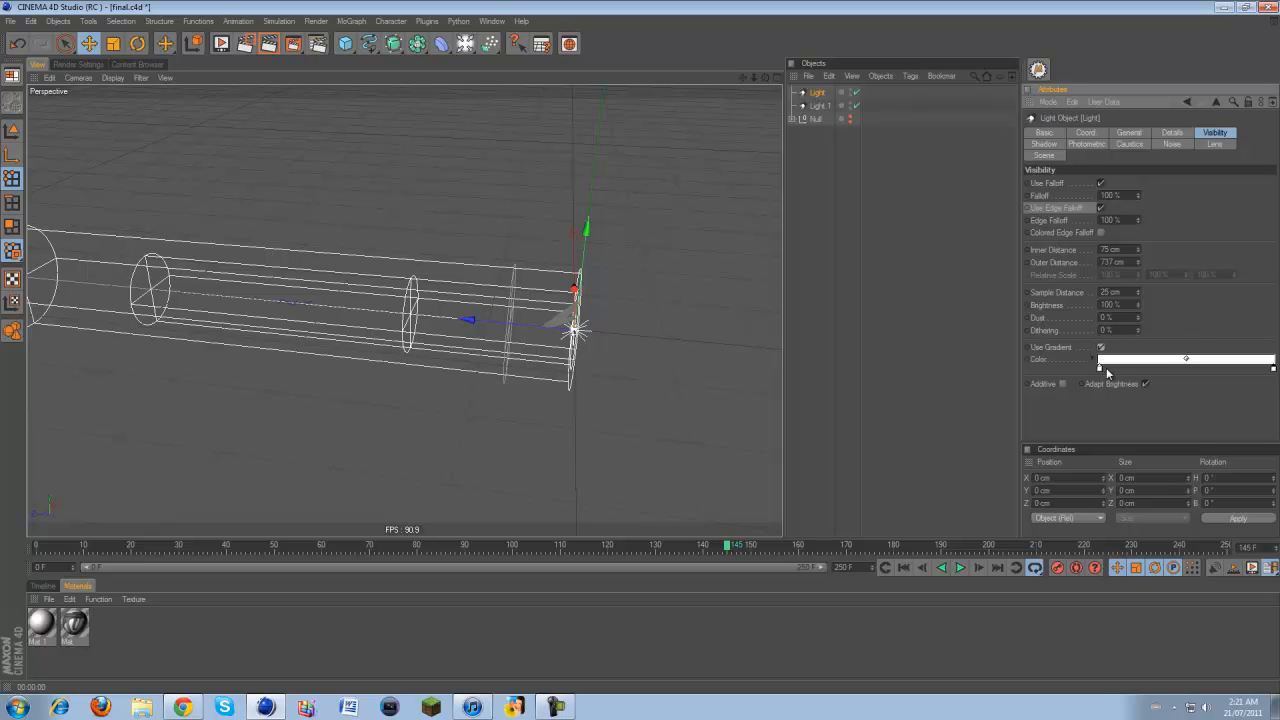
double_click(1101, 370)
click(1130, 320)
drag(1077, 370, 1141, 321)
click(1140, 321)
drag(1064, 343, 1061, 334)
click(1077, 433)
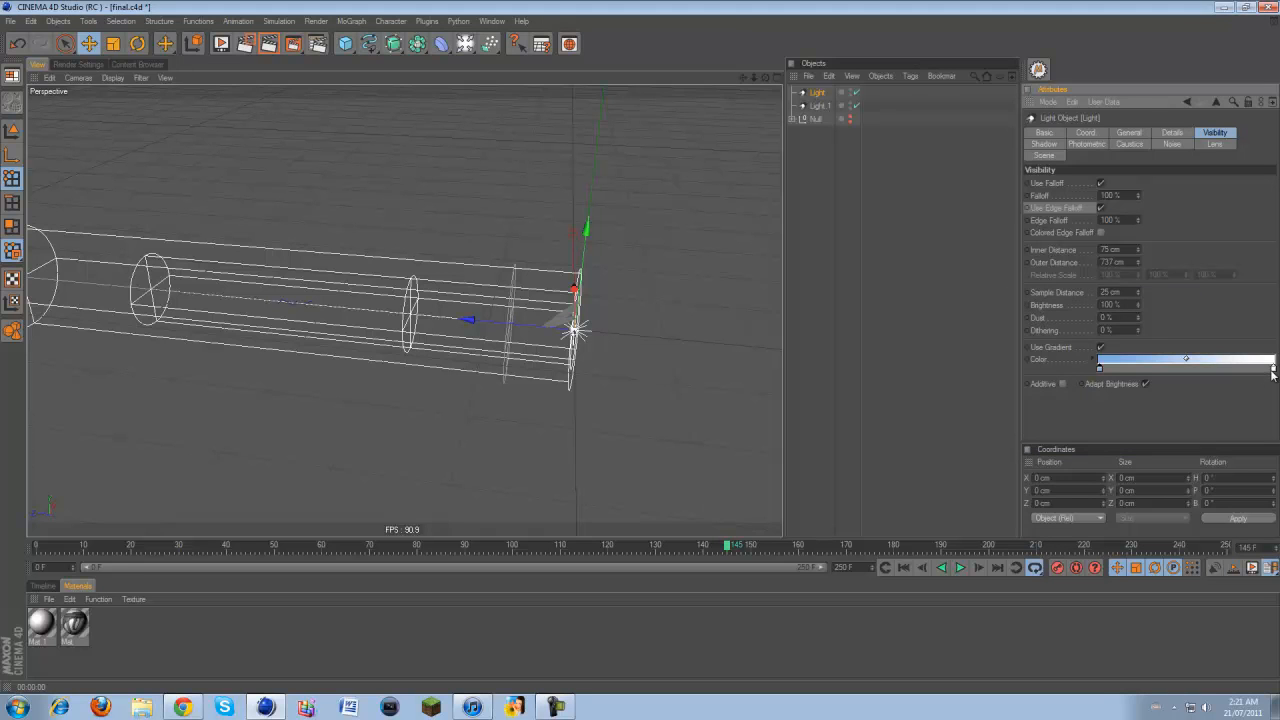
- Set the end colour of the original light's visibility gradient to a deeper blue
double_click(1272, 368)
click(1214, 318)
drag(1166, 336, 1170, 343)
click(1156, 428)
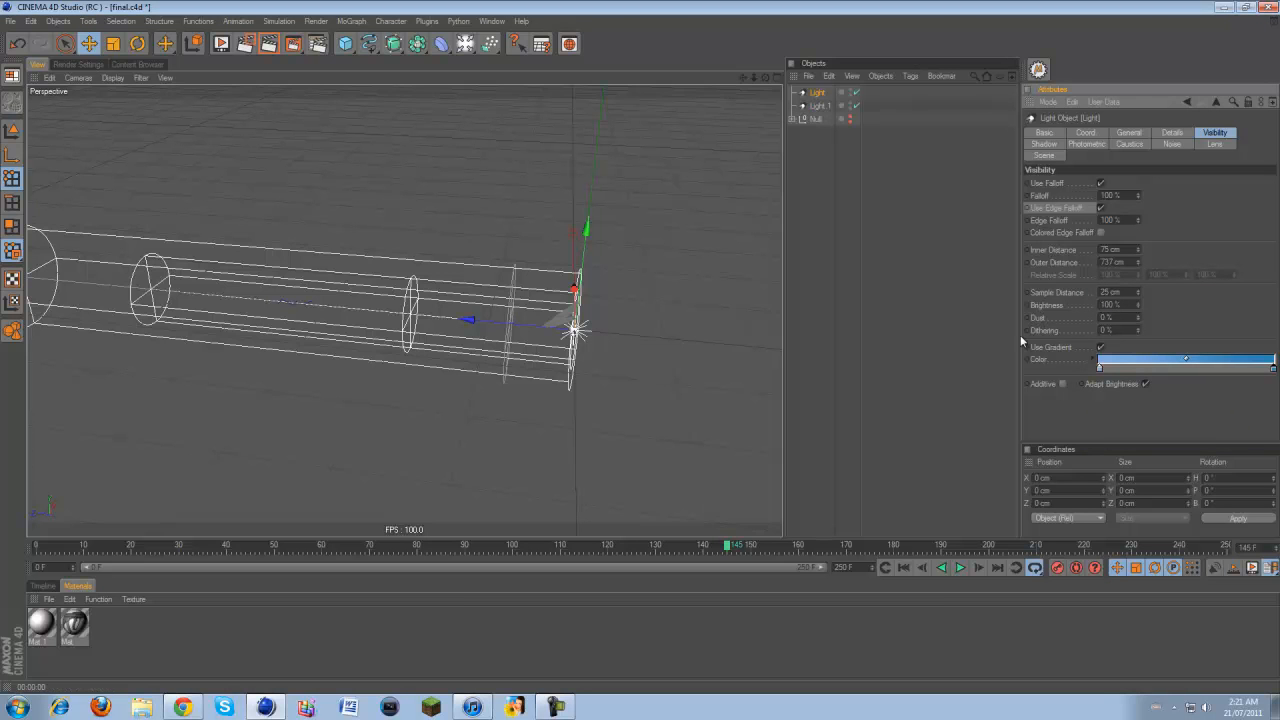
- Copy the original light's blue gradient to the duplicated light with its gradient enabled, and render the viewport
right_click(1046, 359)
click(1068, 405)
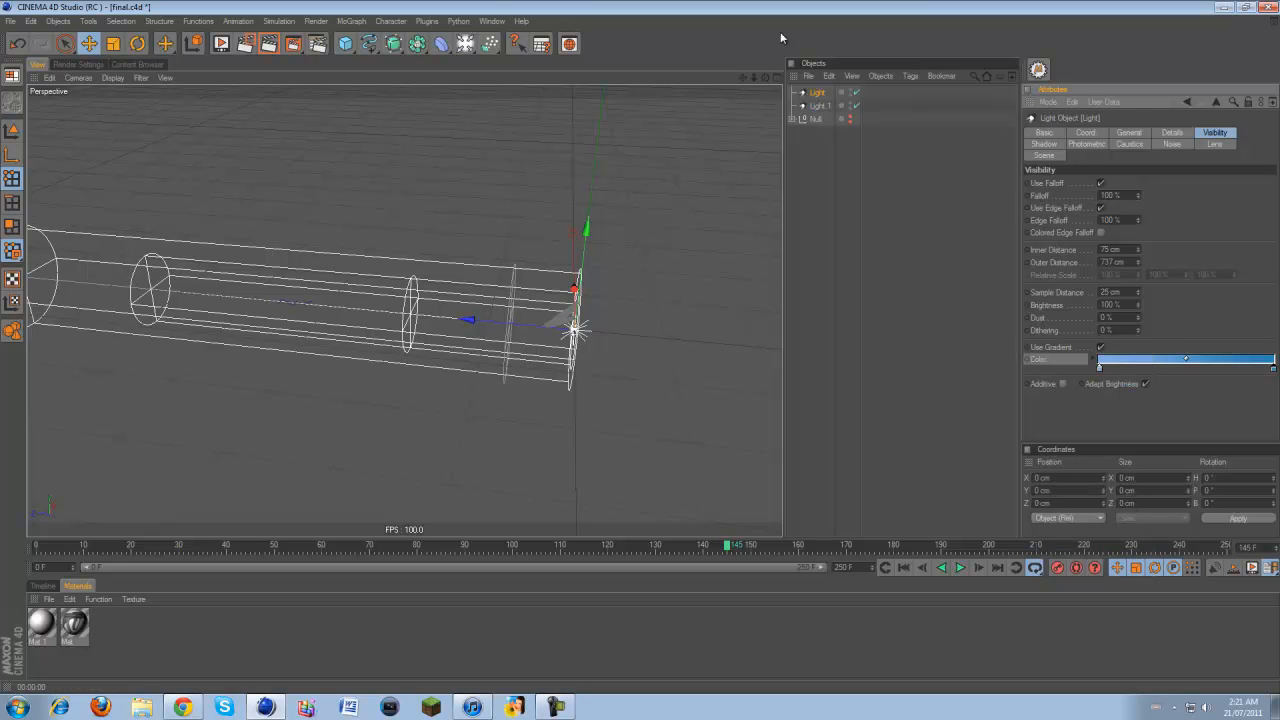
click(819, 105)
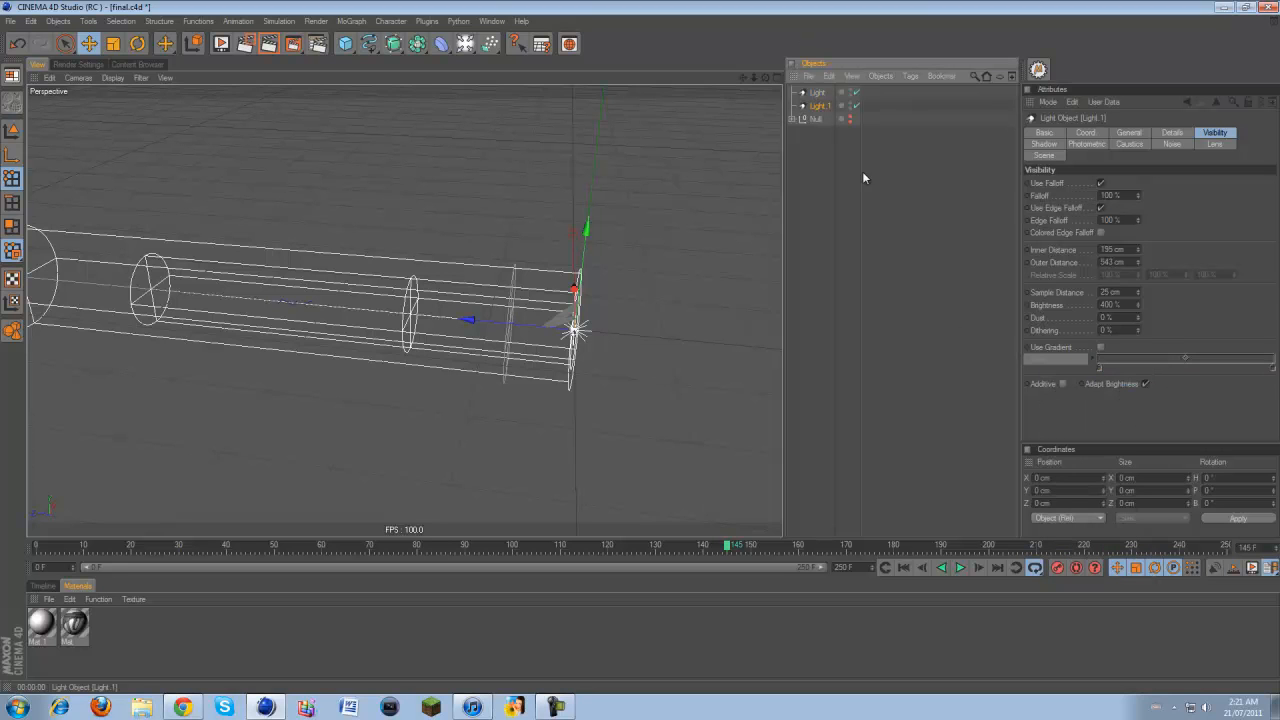
click(1099, 347)
right_click(1055, 362)
click(1078, 418)
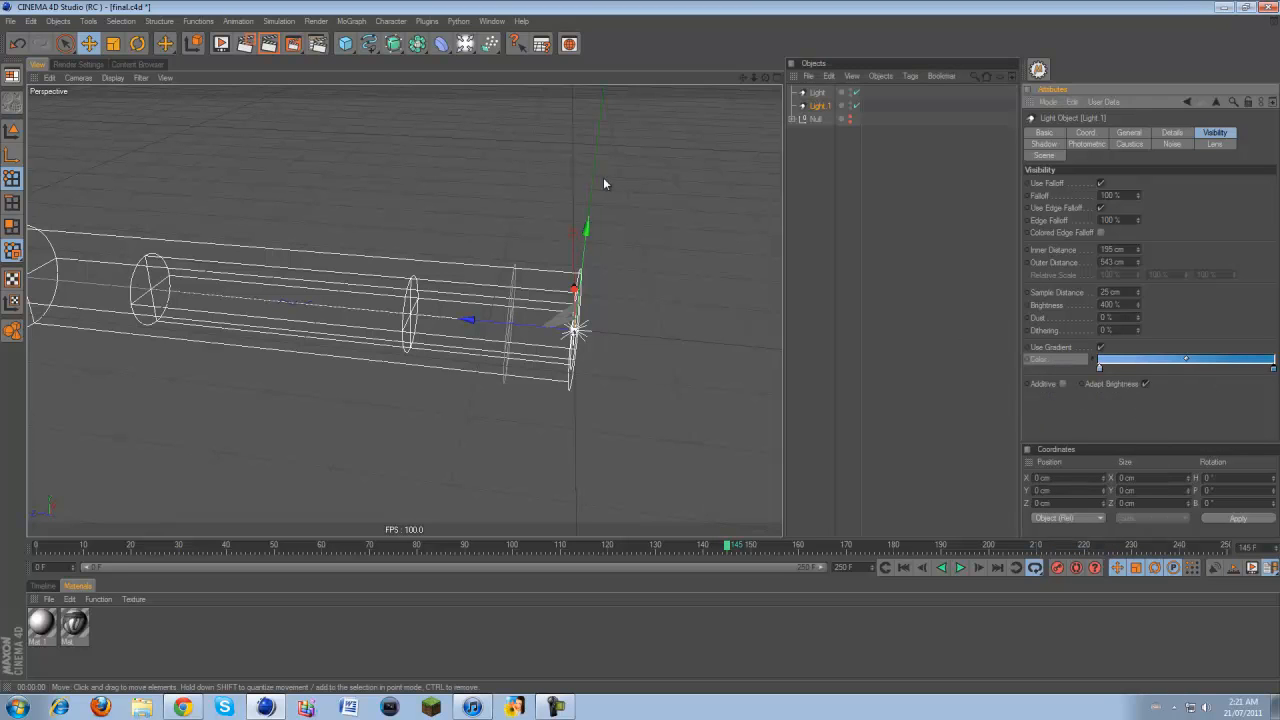
click(261, 51)
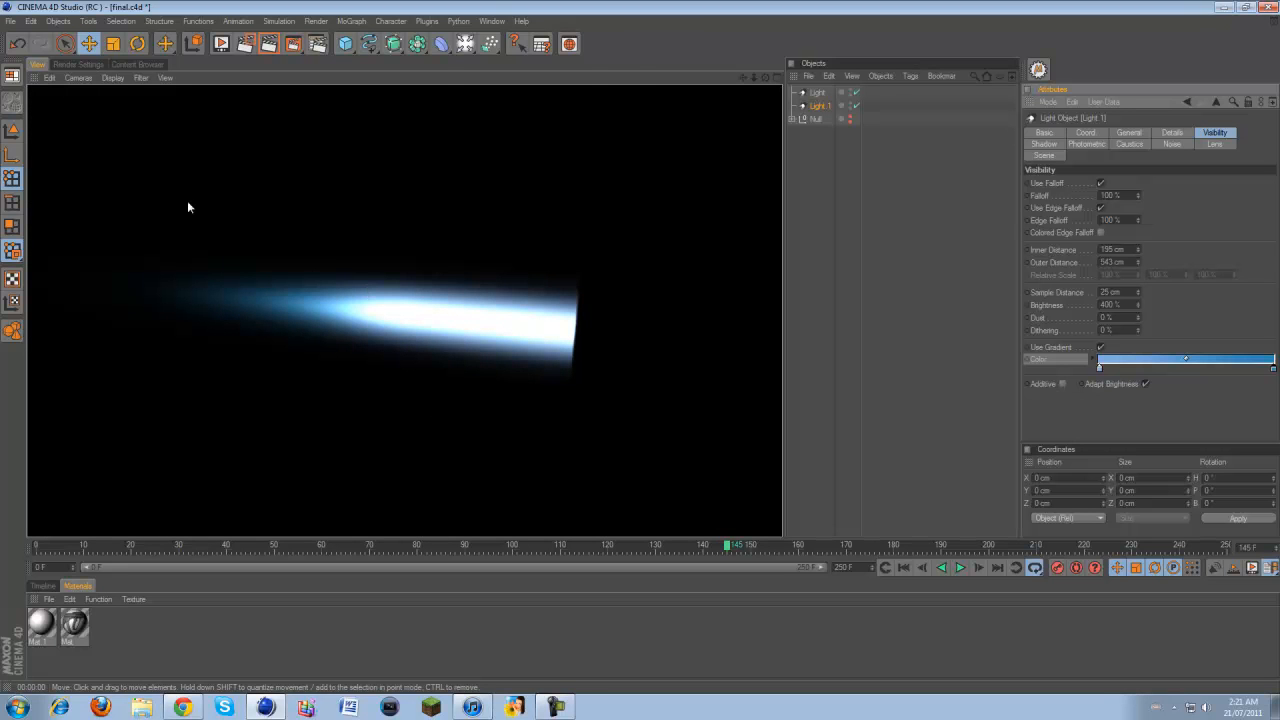
- Add a cylinder at the flame's base with -Z orientation and a radius of 84 cm
click(345, 44)
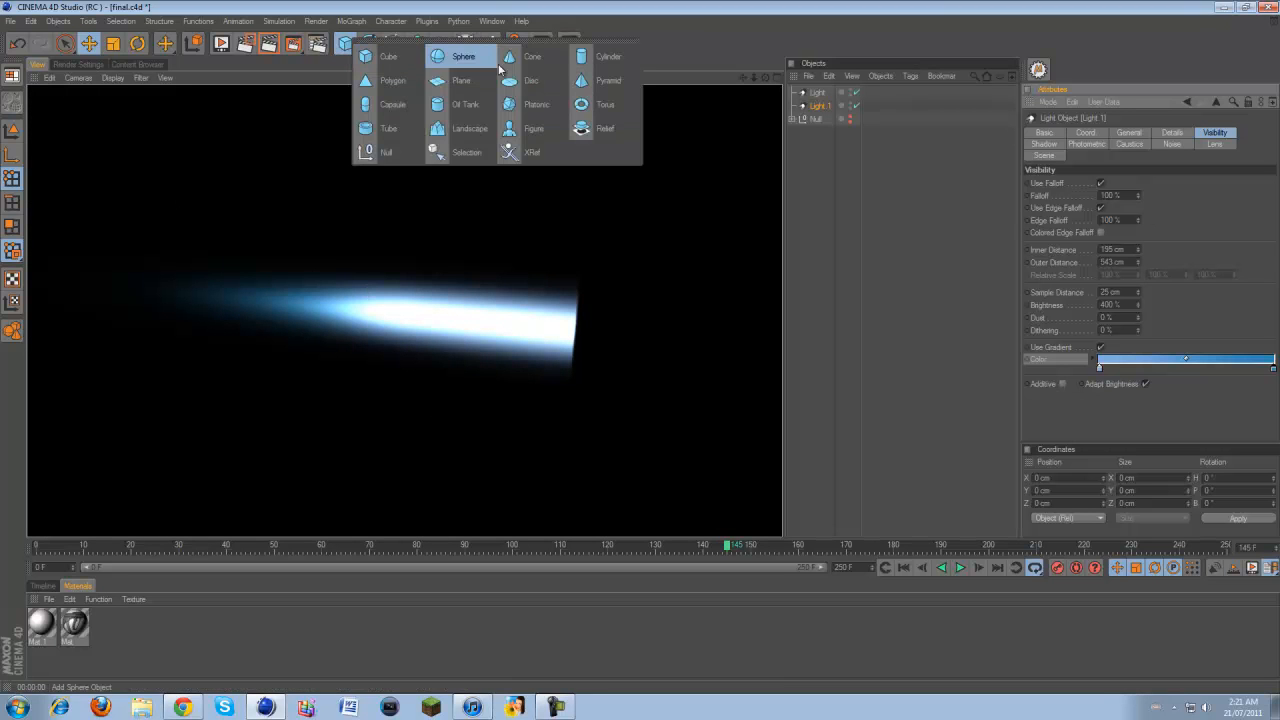
click(582, 62)
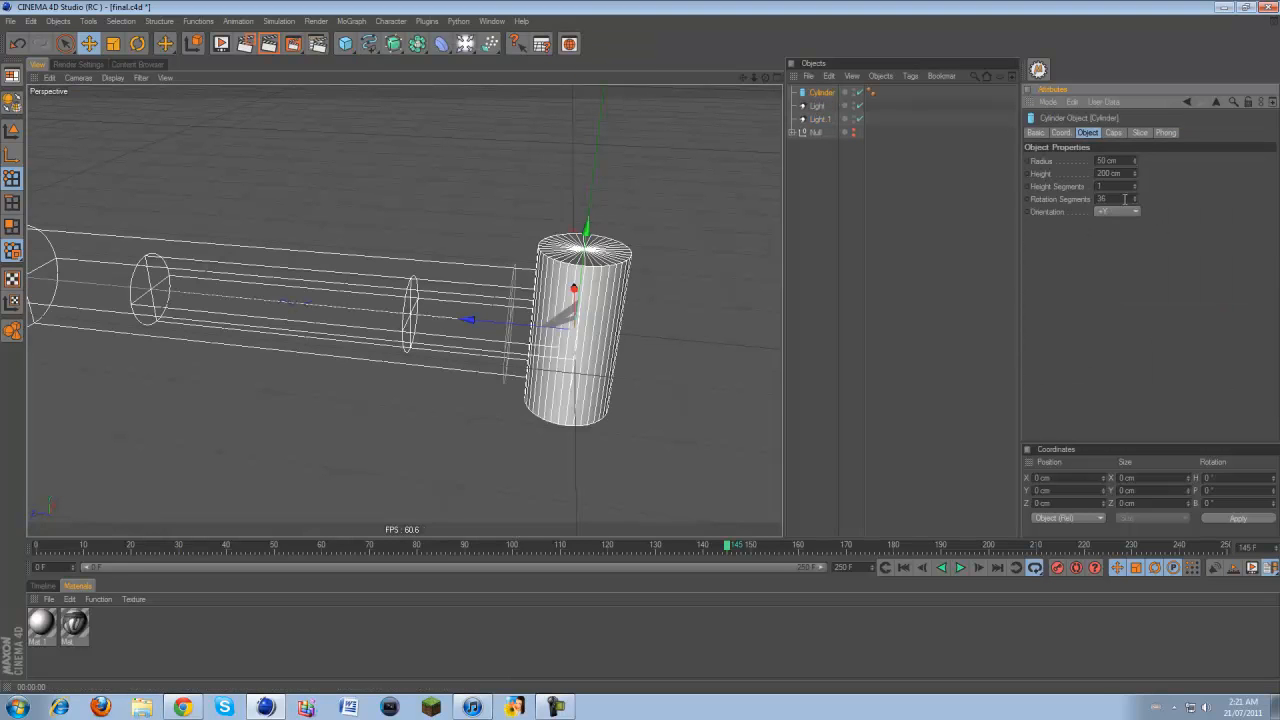
scroll(1120, 213, down, 1)
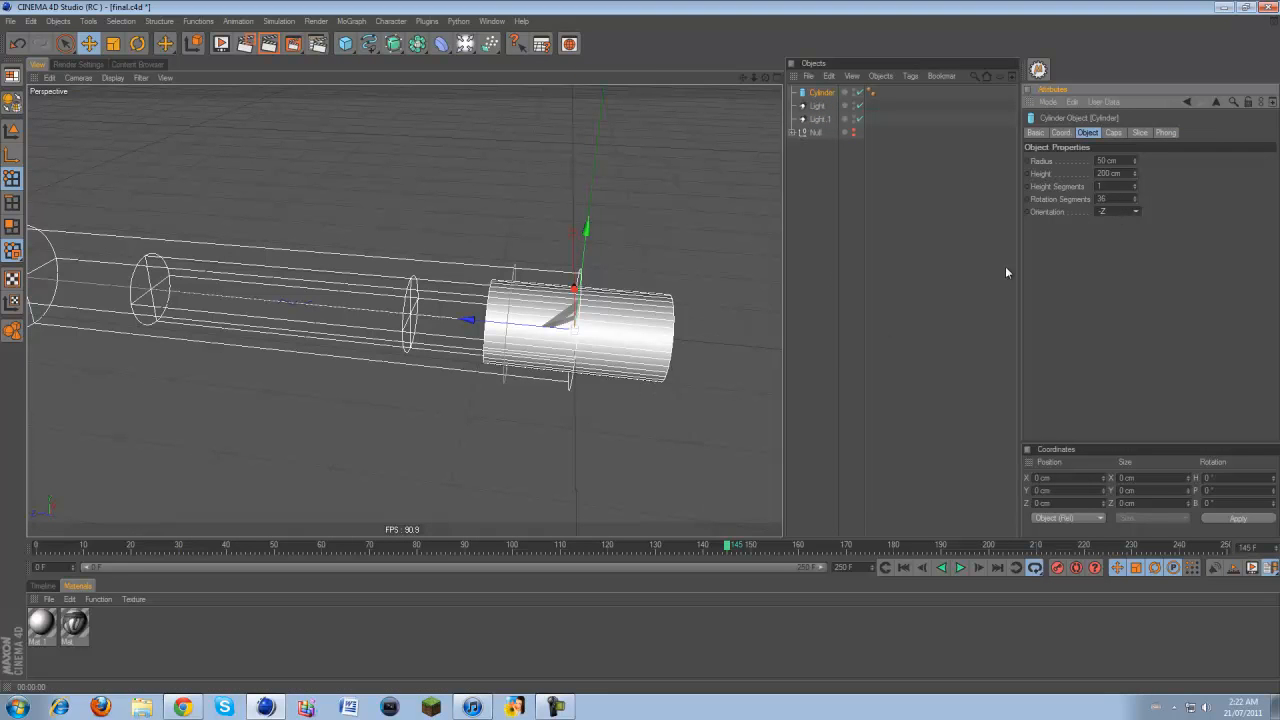
drag(1136, 162, 1136, 170)
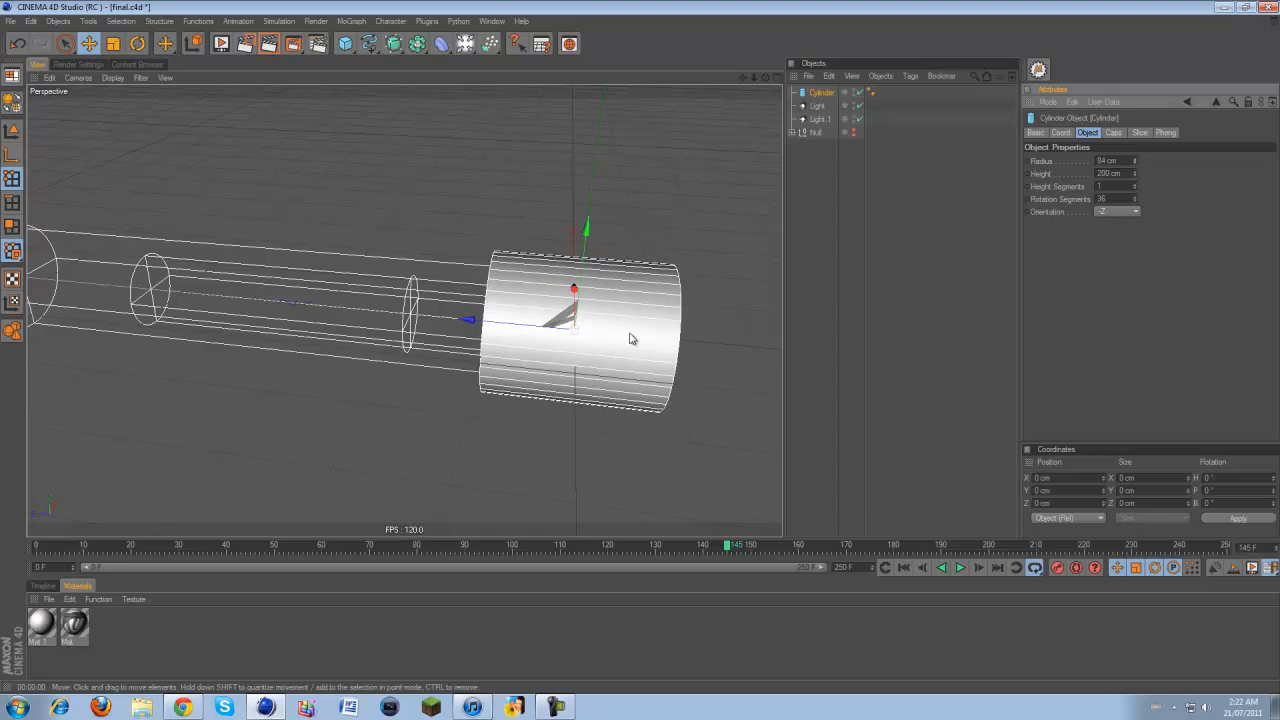
- Move the cylinder back along its Z axis behind the flame and render it from two viewing angles
drag(533, 325, 686, 354)
click(221, 44)
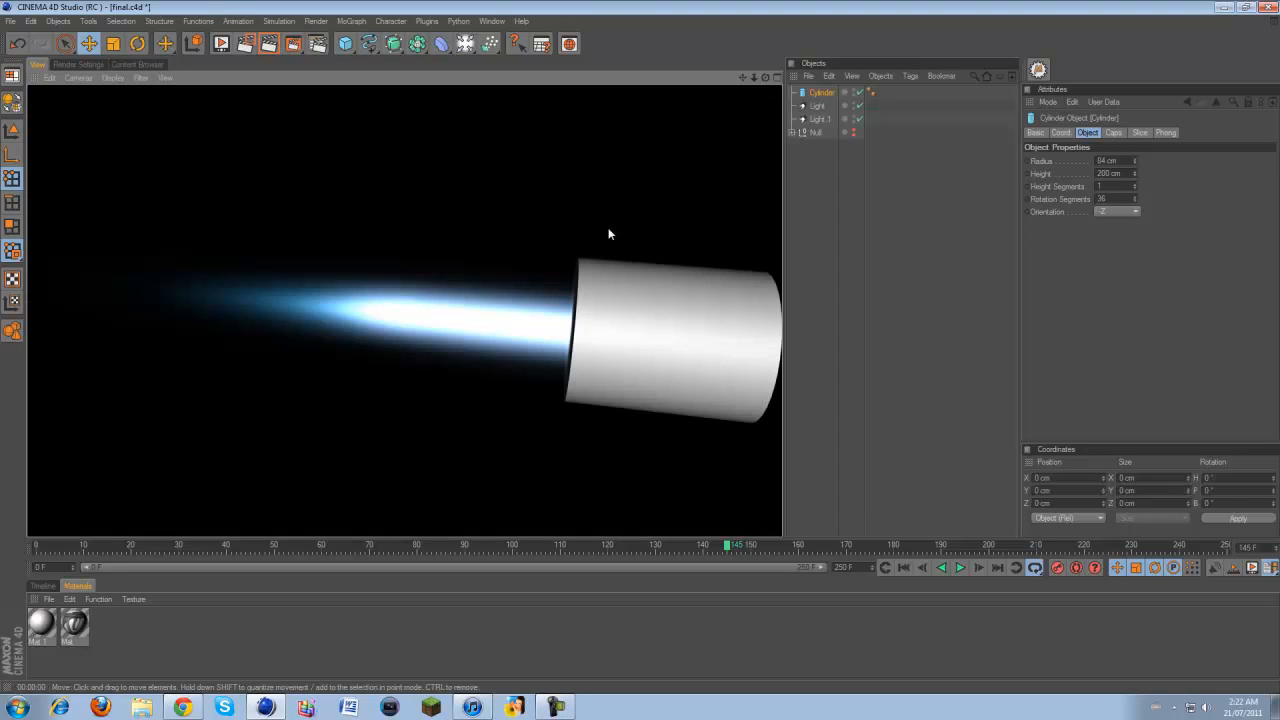
drag(766, 78, 790, 98)
click(254, 44)
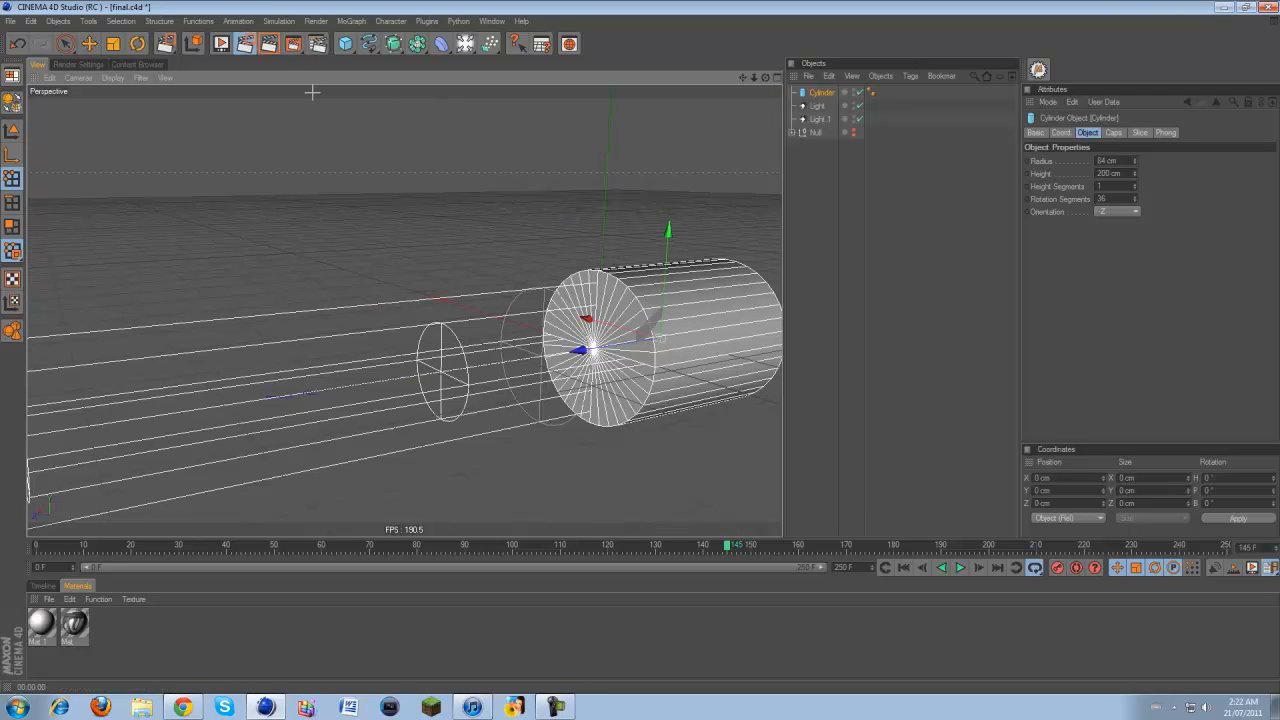
click(270, 45)
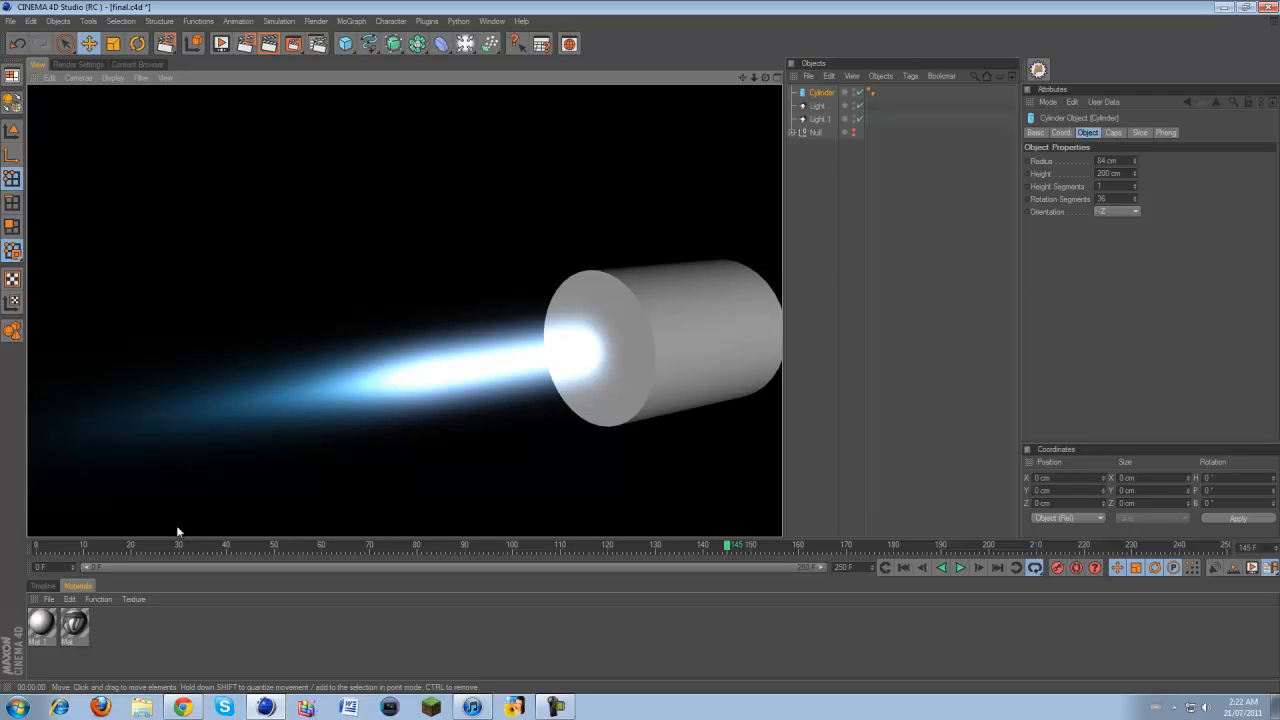
click(674, 253)
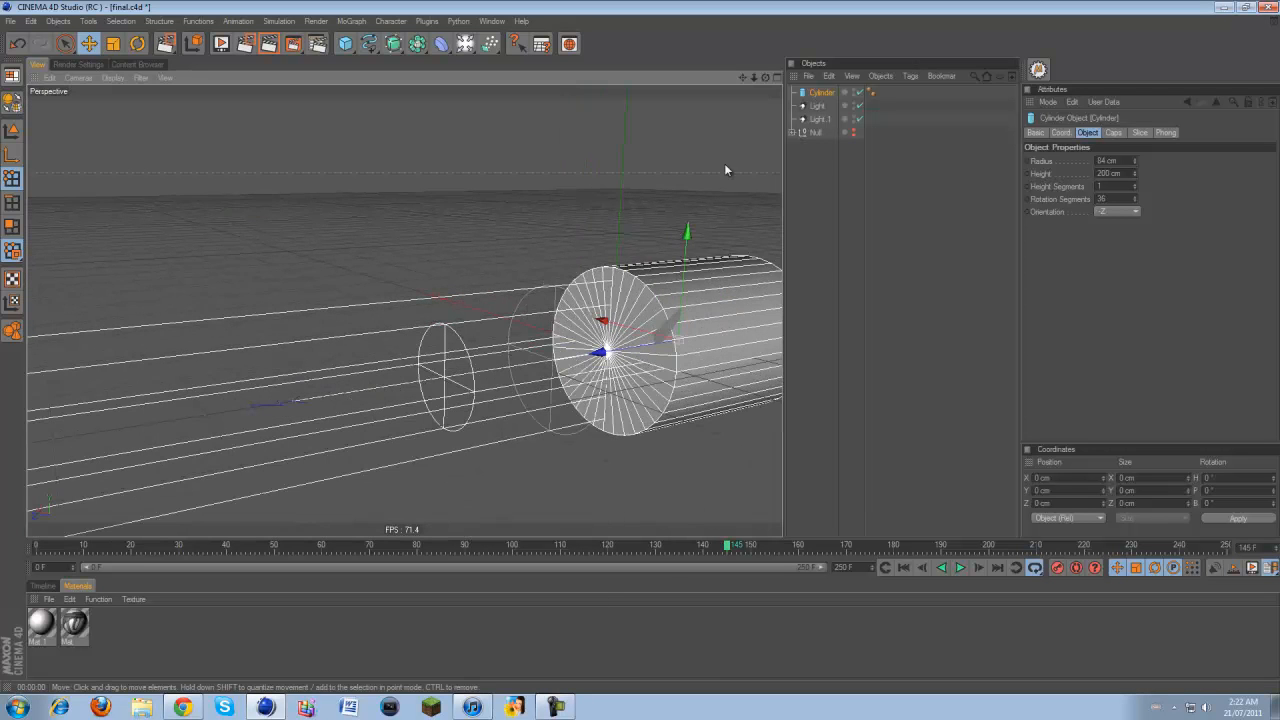
alt+drag(735, 360, 677, 387)
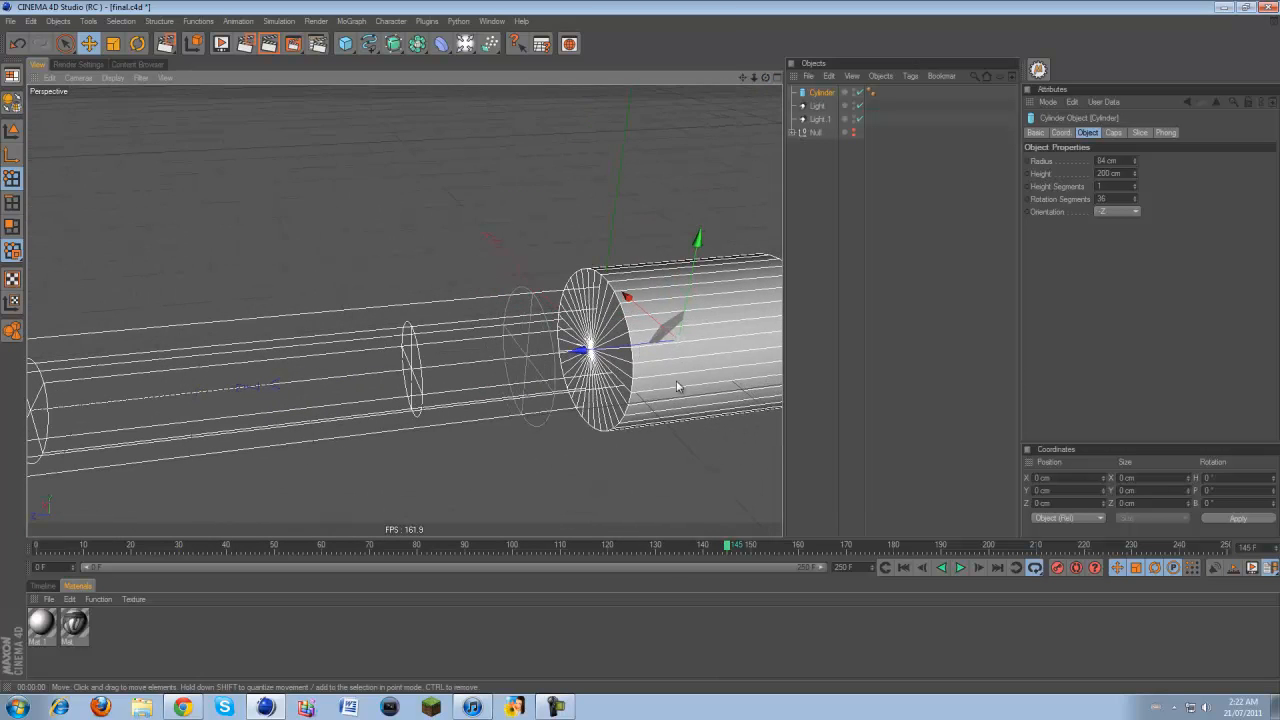
- Delete the test cylinder from the scene
click(828, 93)
key(Delete)
scroll(577, 356, down, 3)
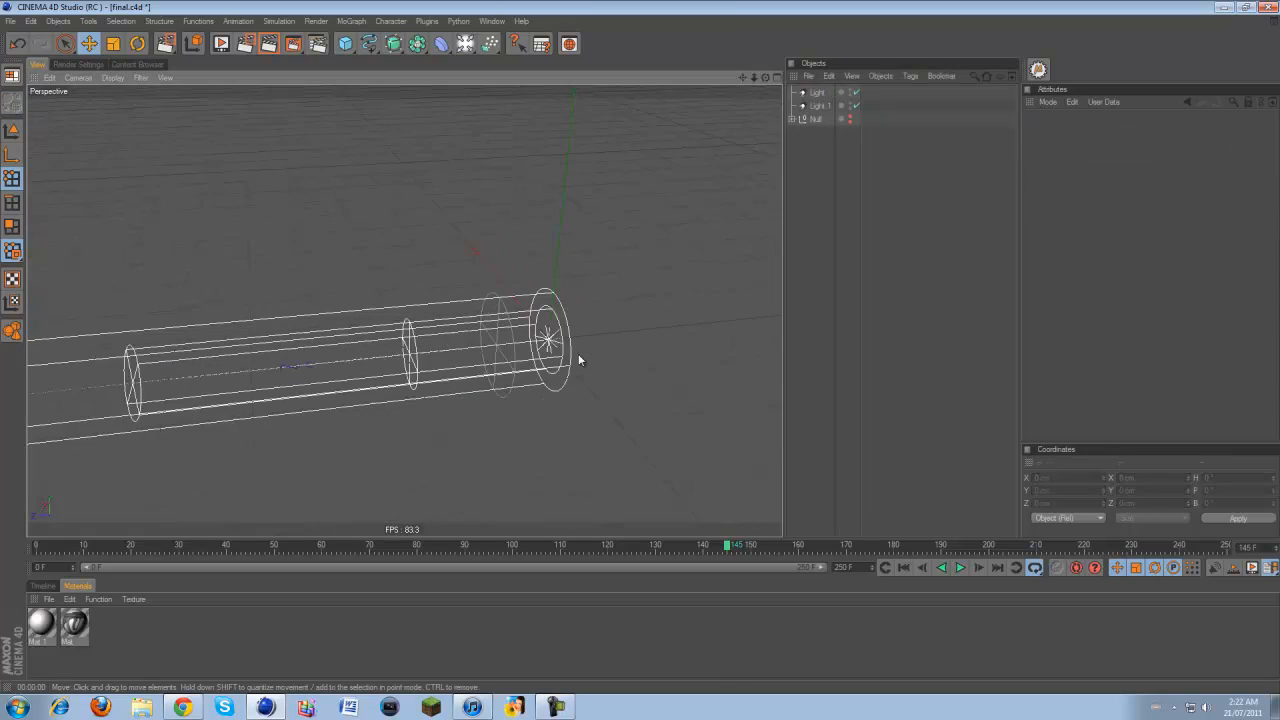
click(199, 706)
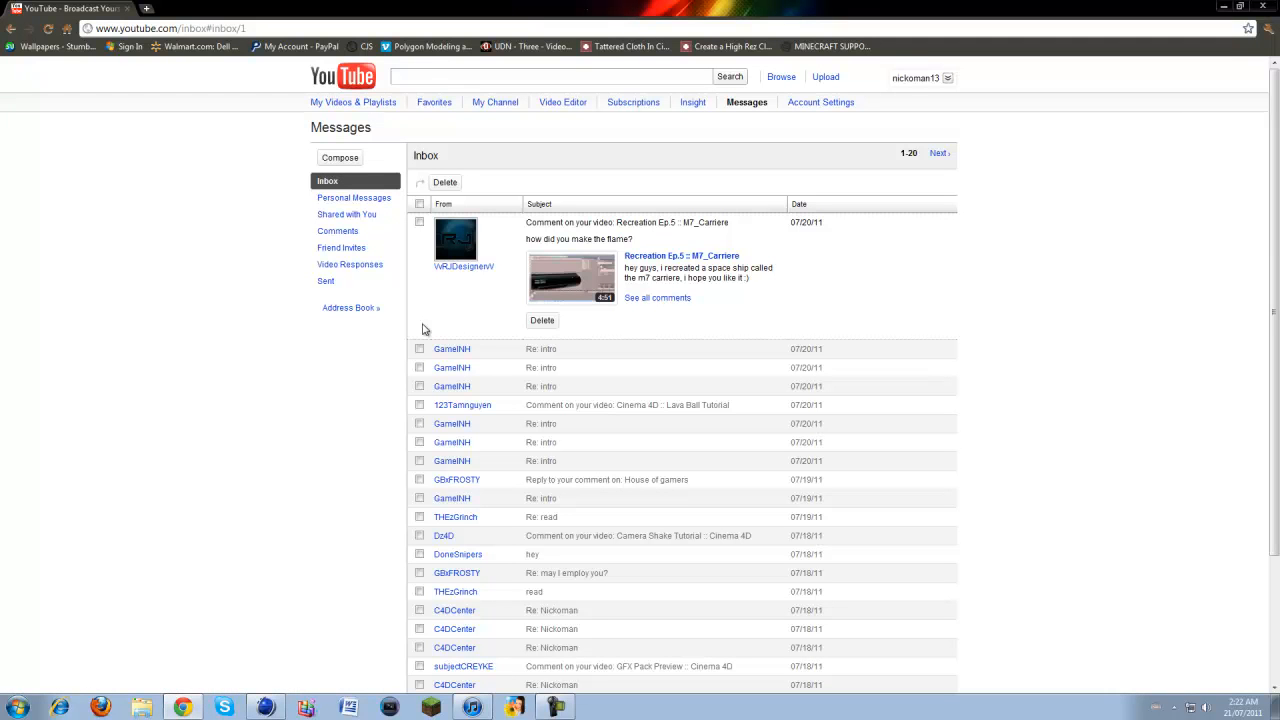
click(277, 713)
scroll(546, 361, down, 2)
scroll(493, 258, up, 3)
scroll(493, 264, up, 1)
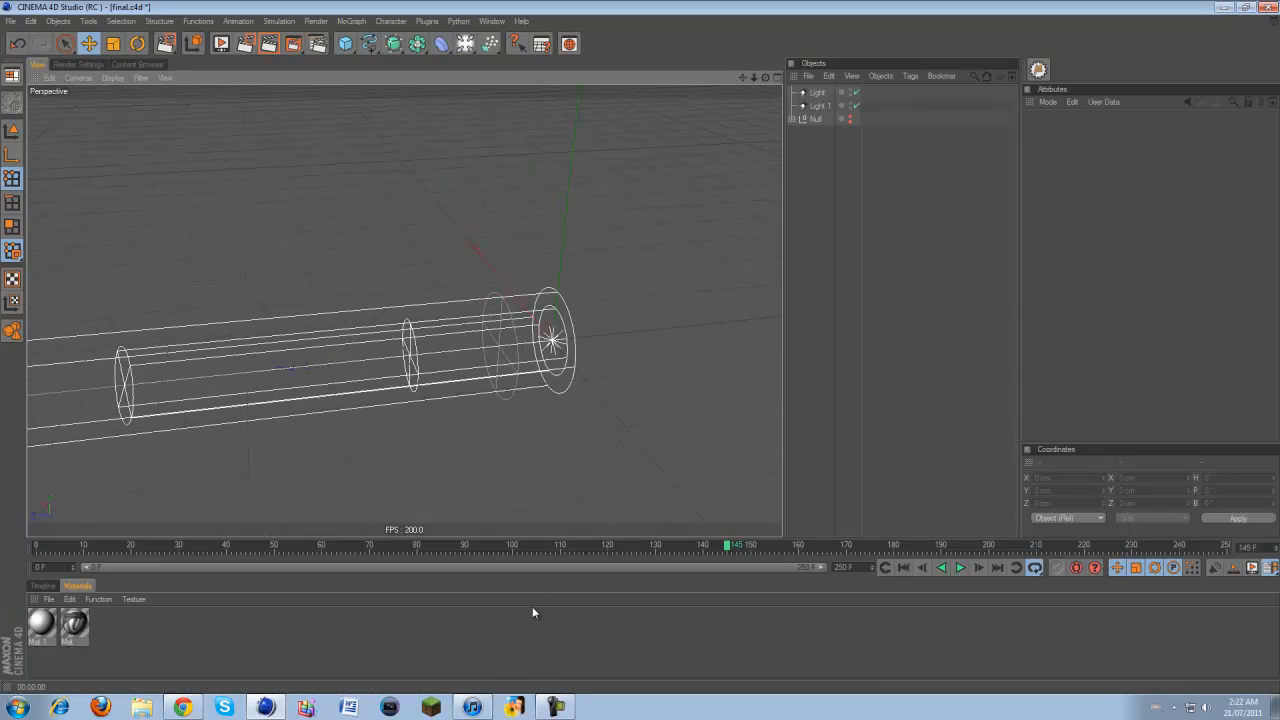
click(555, 707)
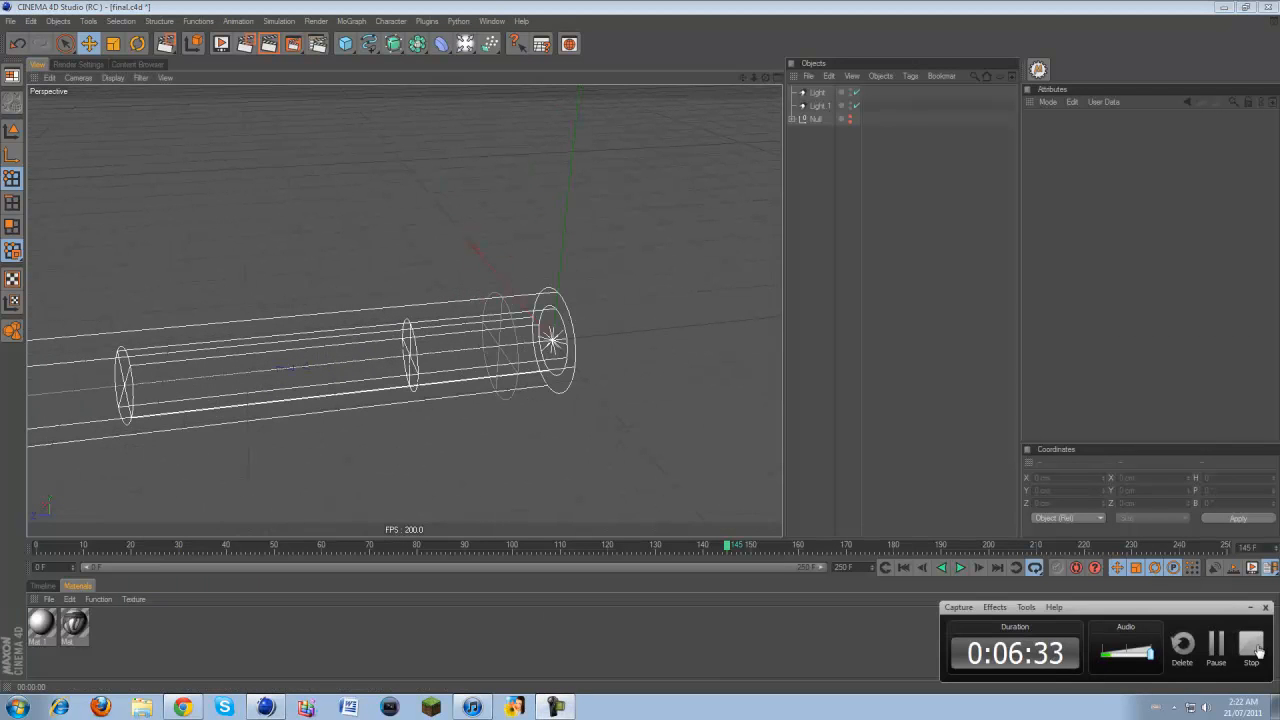